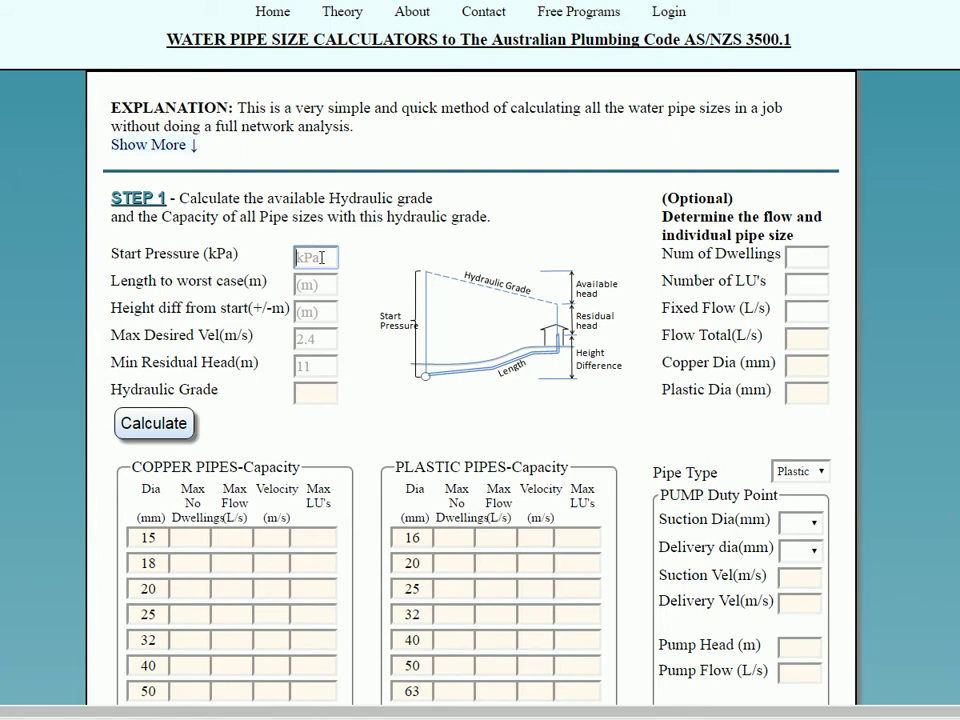
Fill Step 1 with 333 kPa start pressure, 33 m worst-case length and 3 m height difference
type("333")
left_click(318, 286)
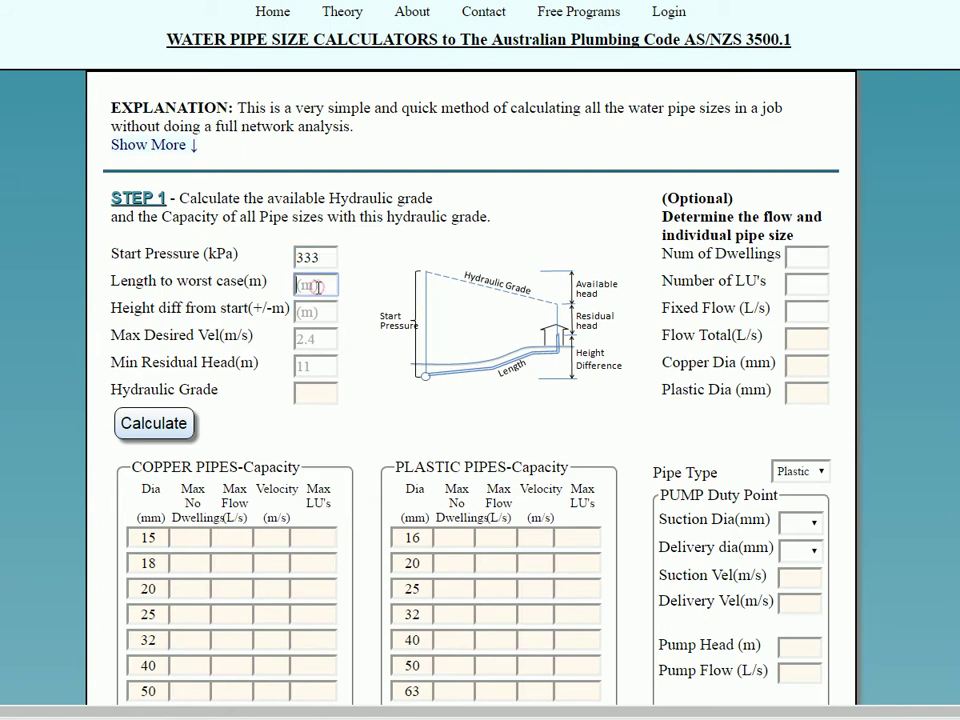
type("33")
left_click(315, 312)
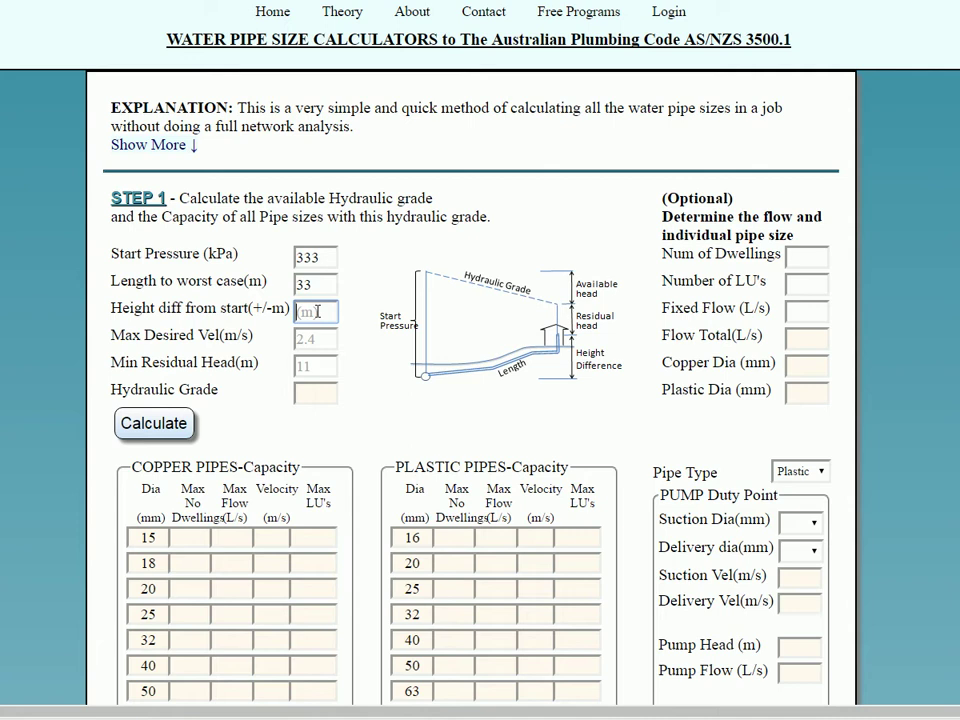
type("3")
Calculate a 0.403 hydraulic grade and review the resulting copper and plastic capacity tables
left_click(153, 424)
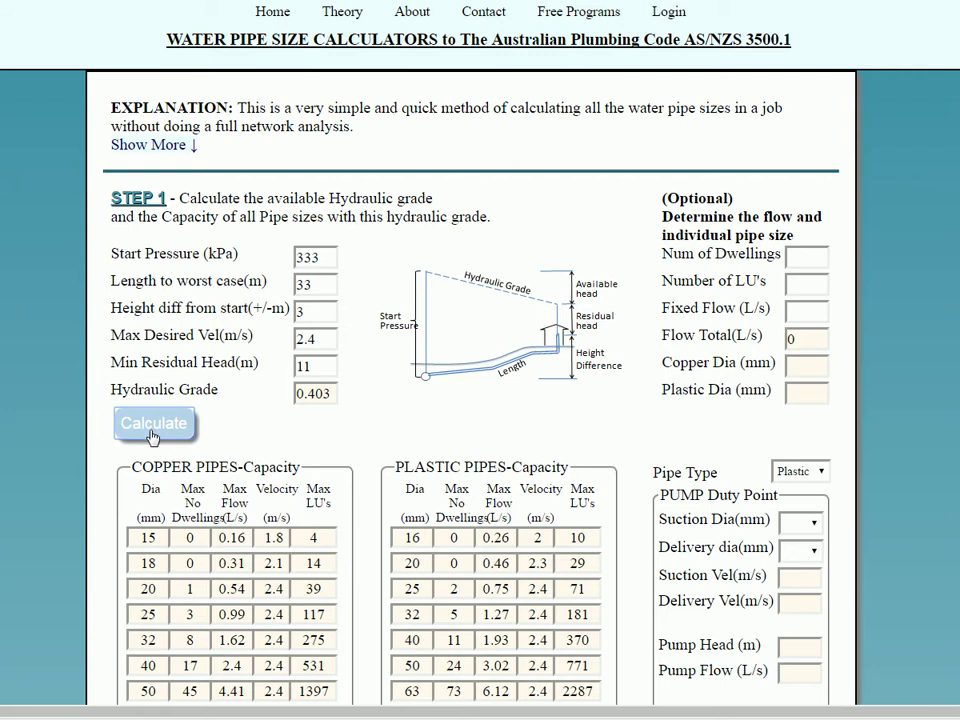
scroll(336, 444, "down", 2)
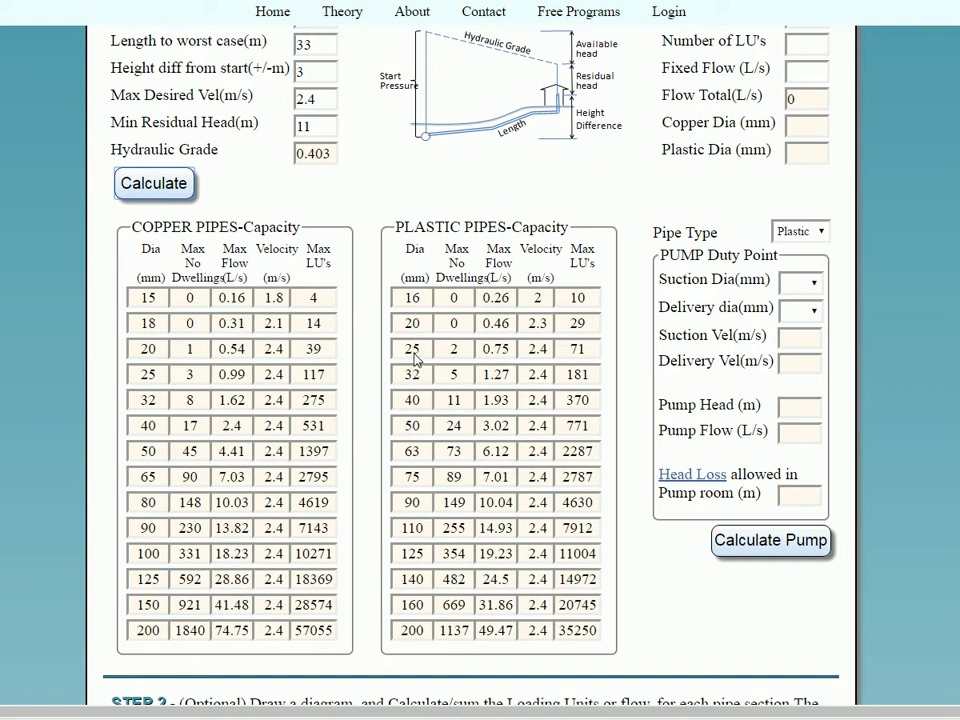
scroll(415, 360, "up", 1)
scroll(415, 360, "up", 1)
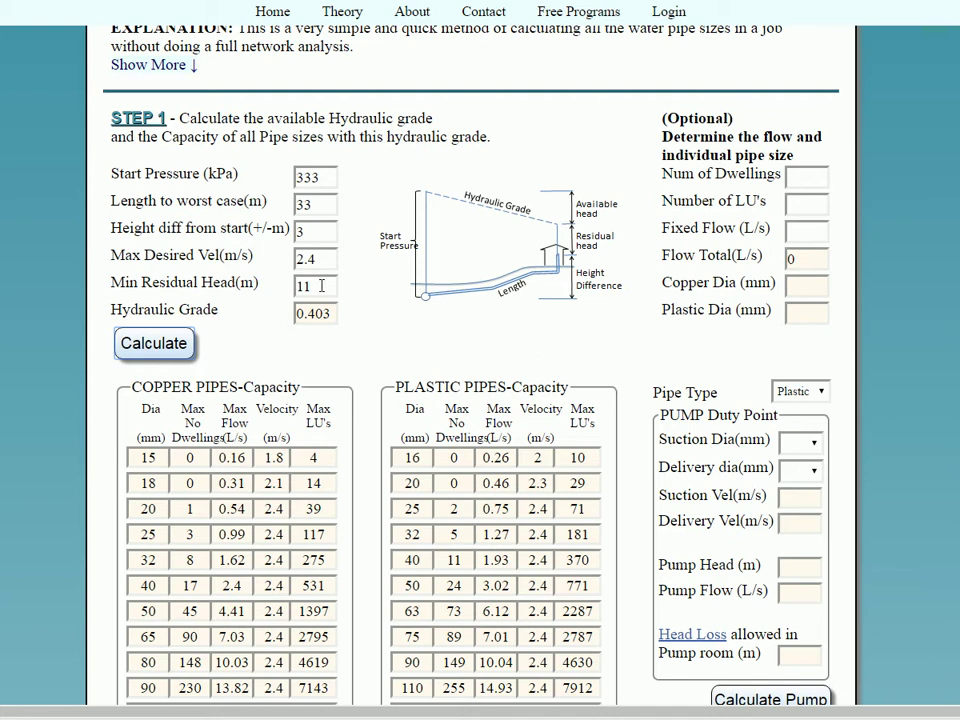
Change the minimum residual head to 5 m and recalculate
double_click(330, 286)
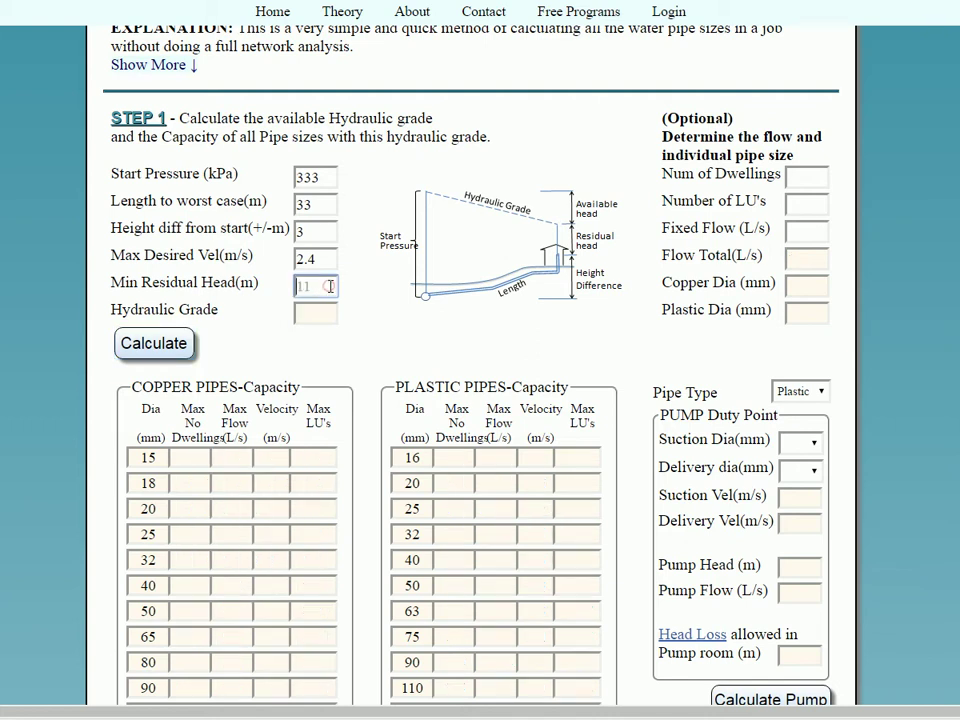
type("5")
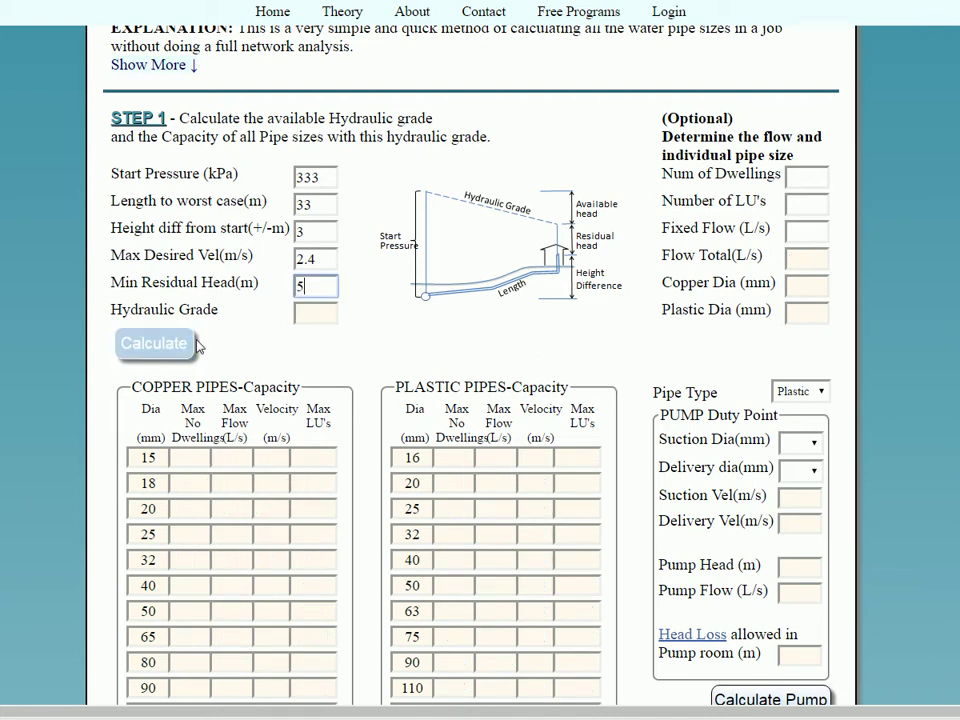
left_click(145, 343)
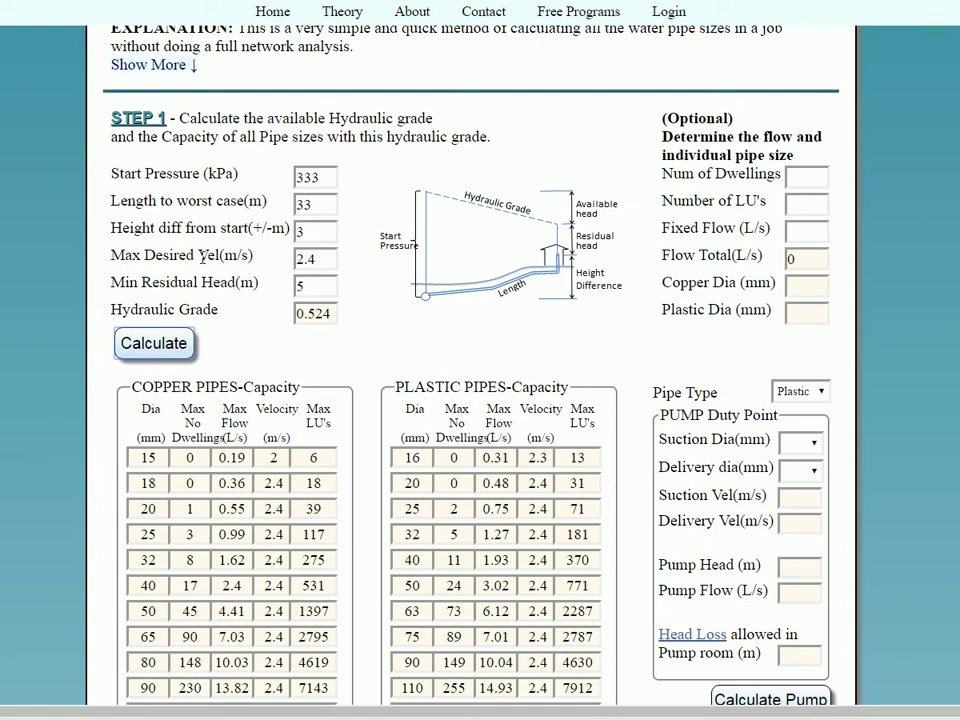
Try a 3 m/s max desired velocity, then clear it and recalculate at the default 2.4 m/s
double_click(325, 259)
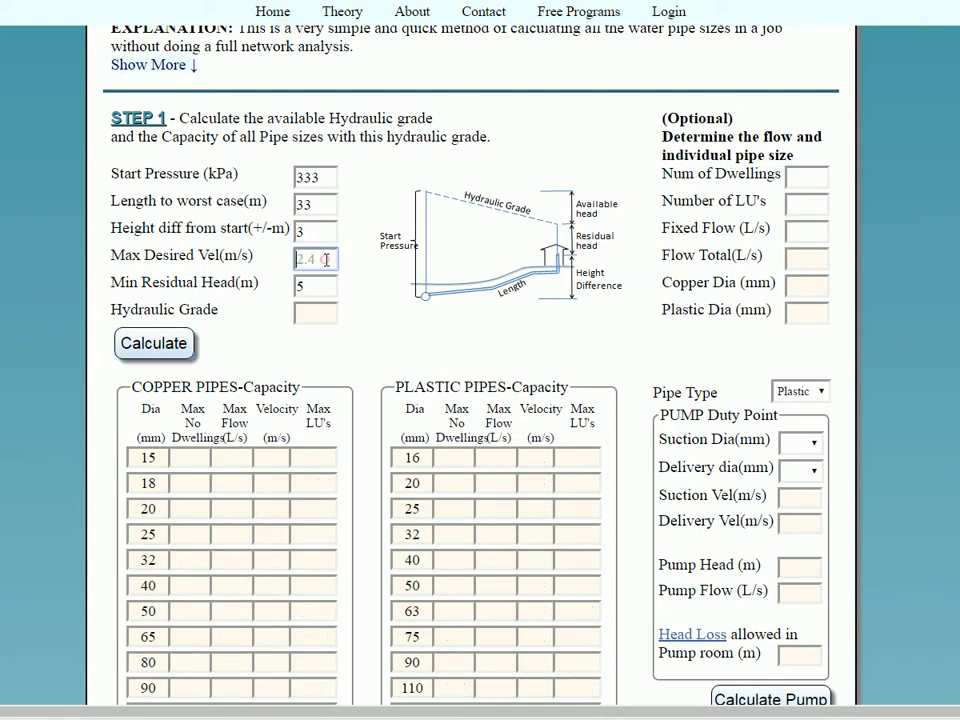
type("3")
left_click(167, 345)
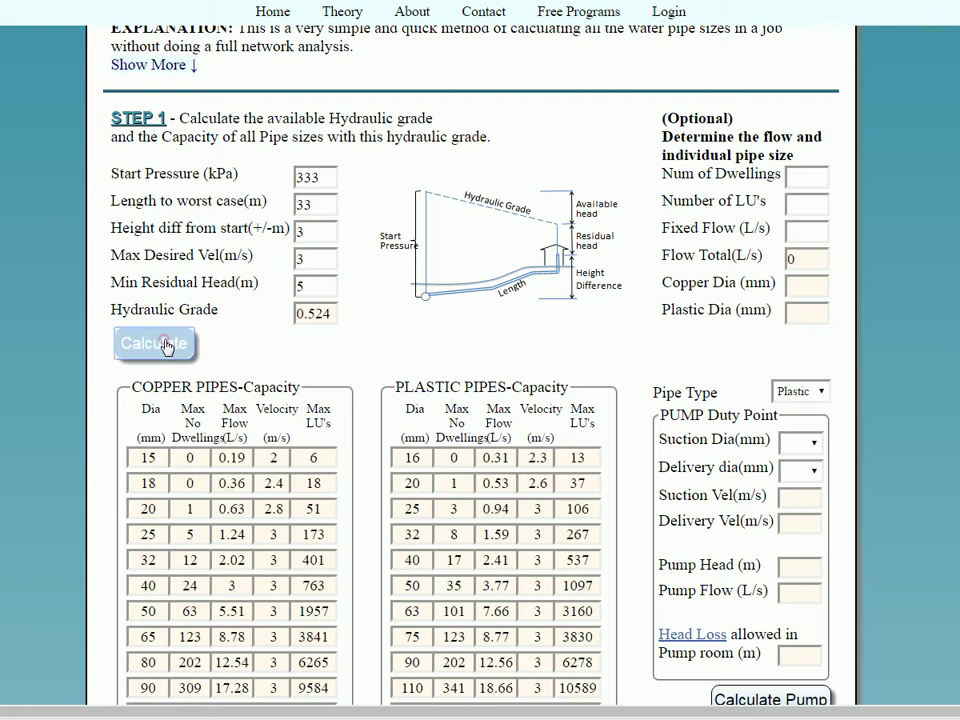
left_click(313, 259)
key("BackSpace")
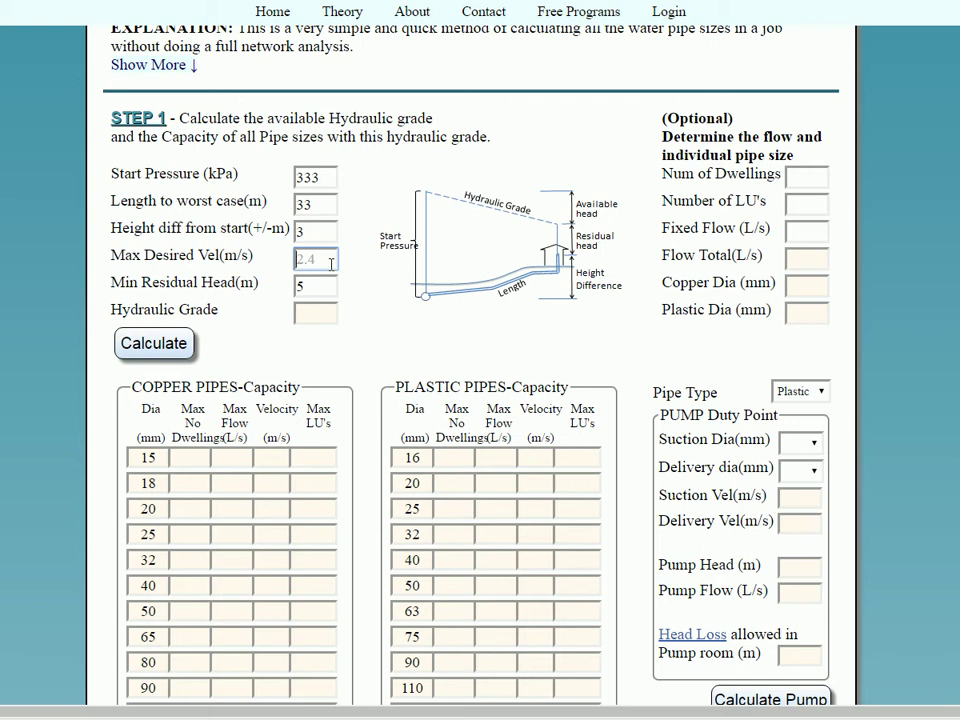
left_click(152, 345)
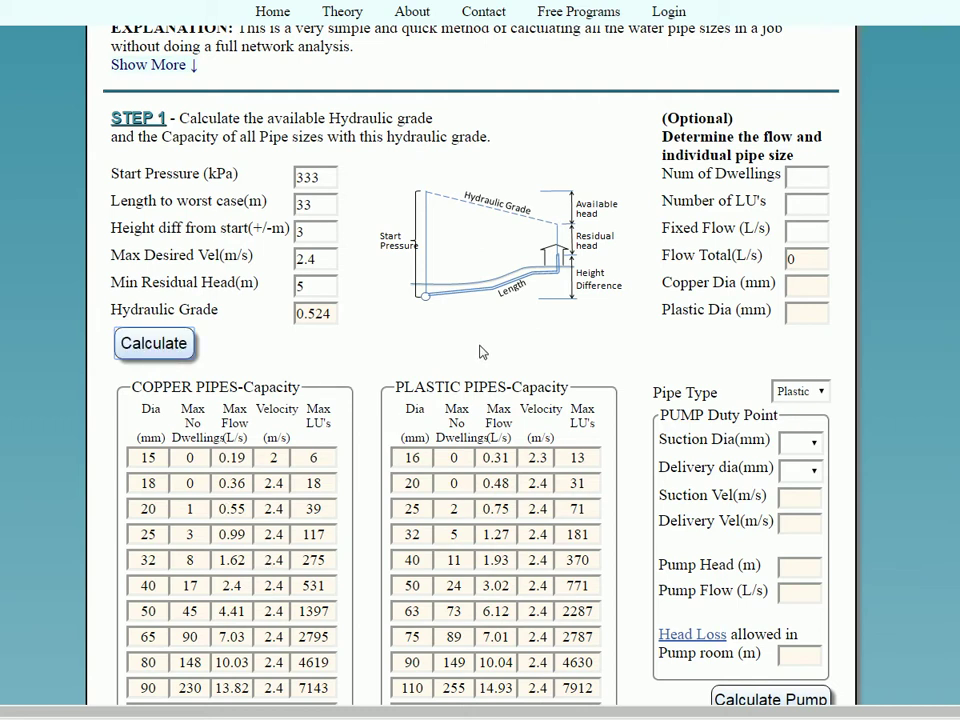
Enter 2 WCs, 2 showers, 2 baths and 3 basins in Step 2, giving 47 loading units at 0.61 L/s
scroll(380, 347, "down", 2)
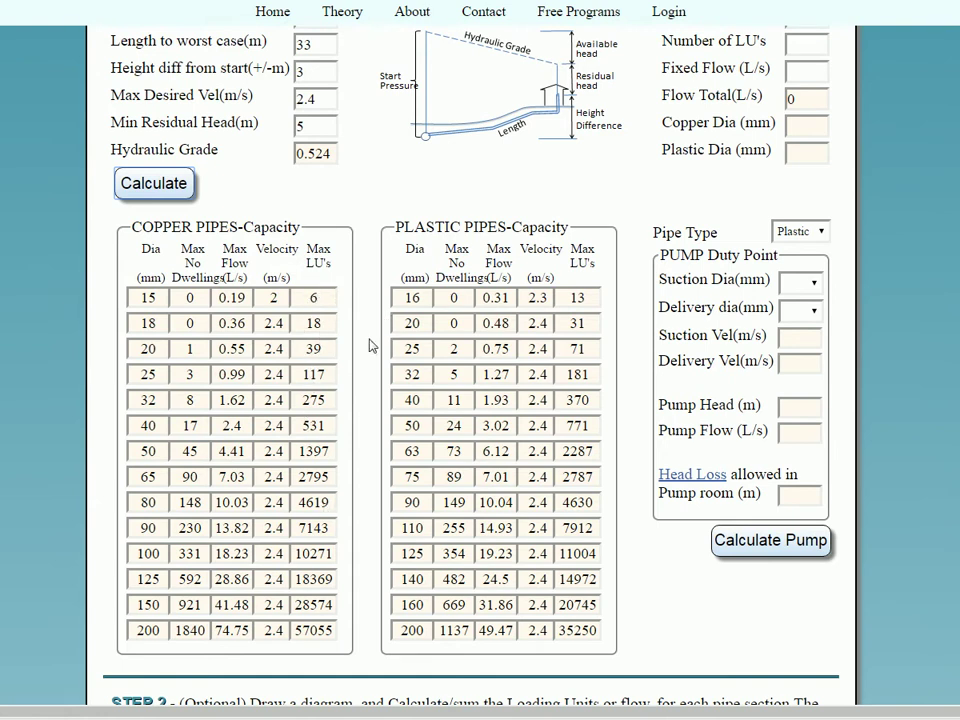
scroll(369, 346, "down", 6)
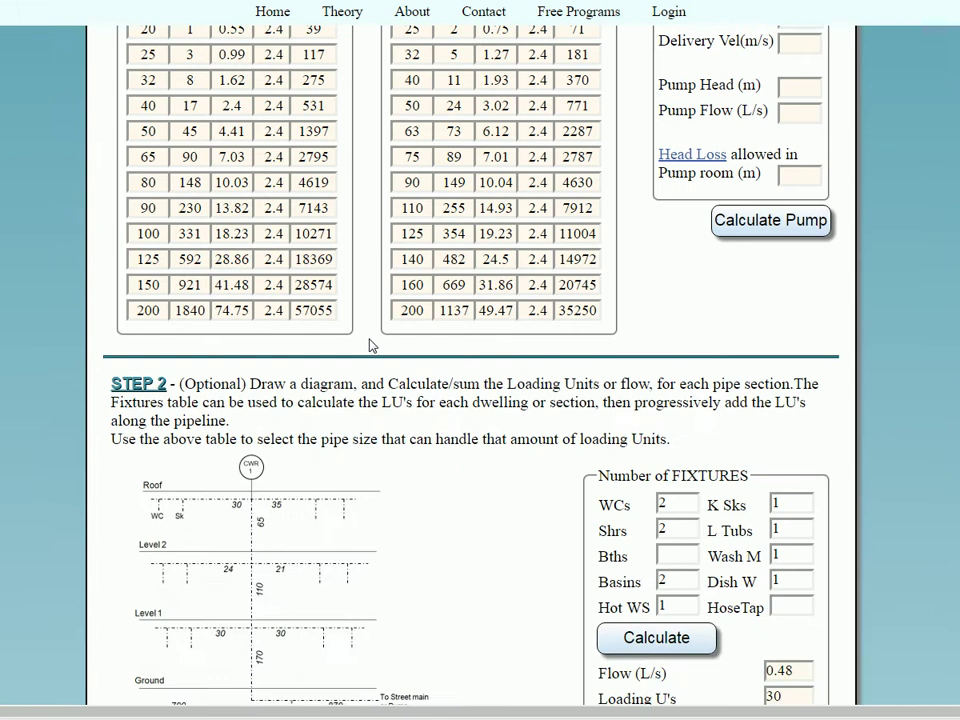
scroll(369, 346, "down", 1)
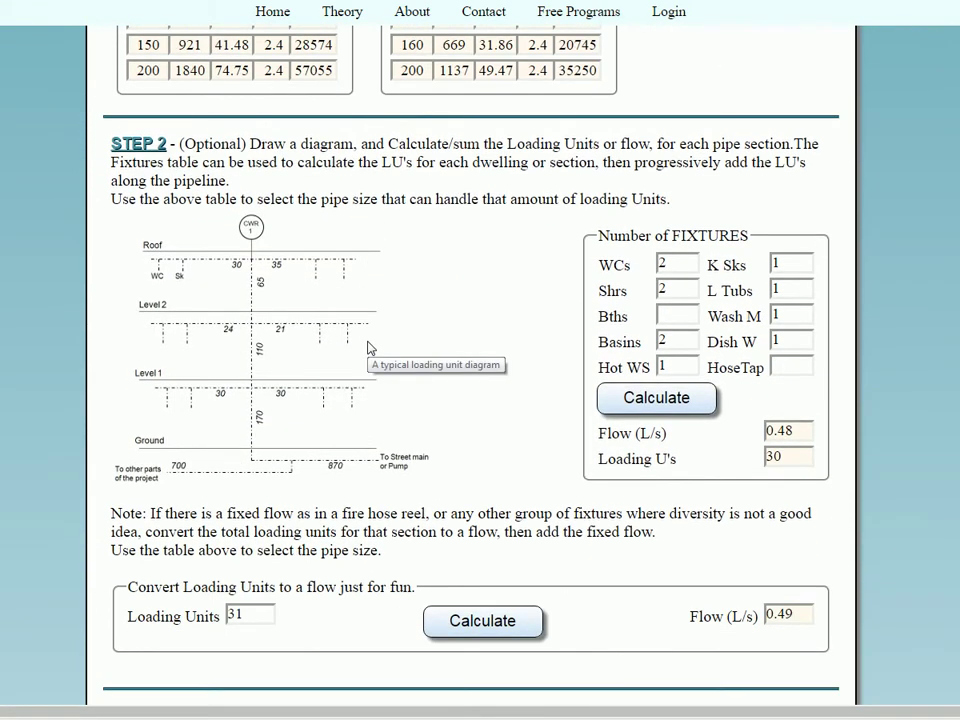
left_click(680, 265)
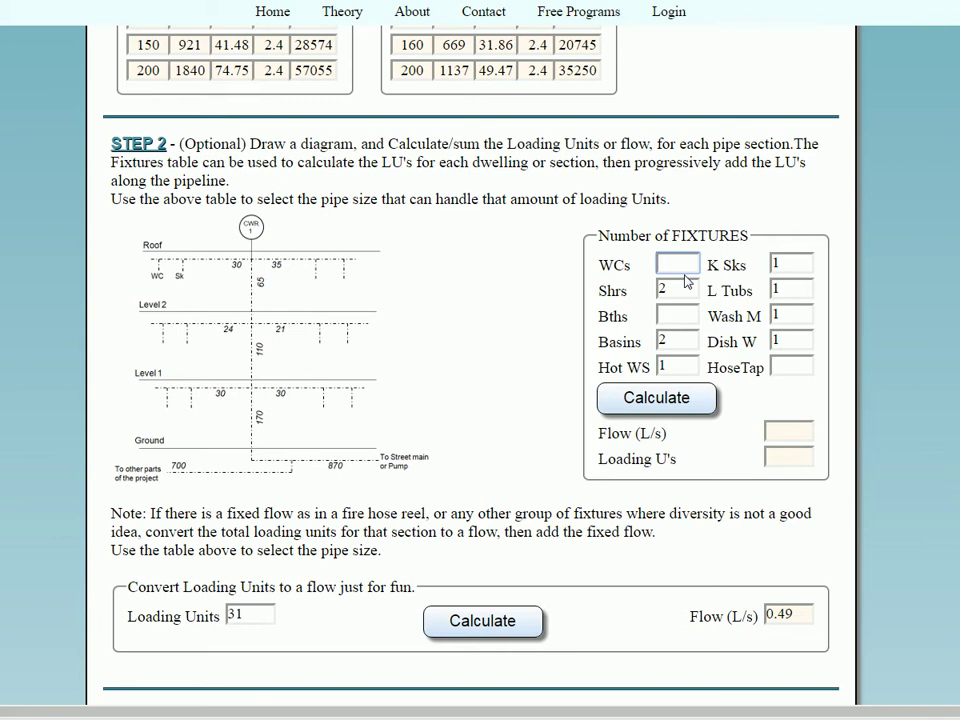
type("2")
left_click(670, 290)
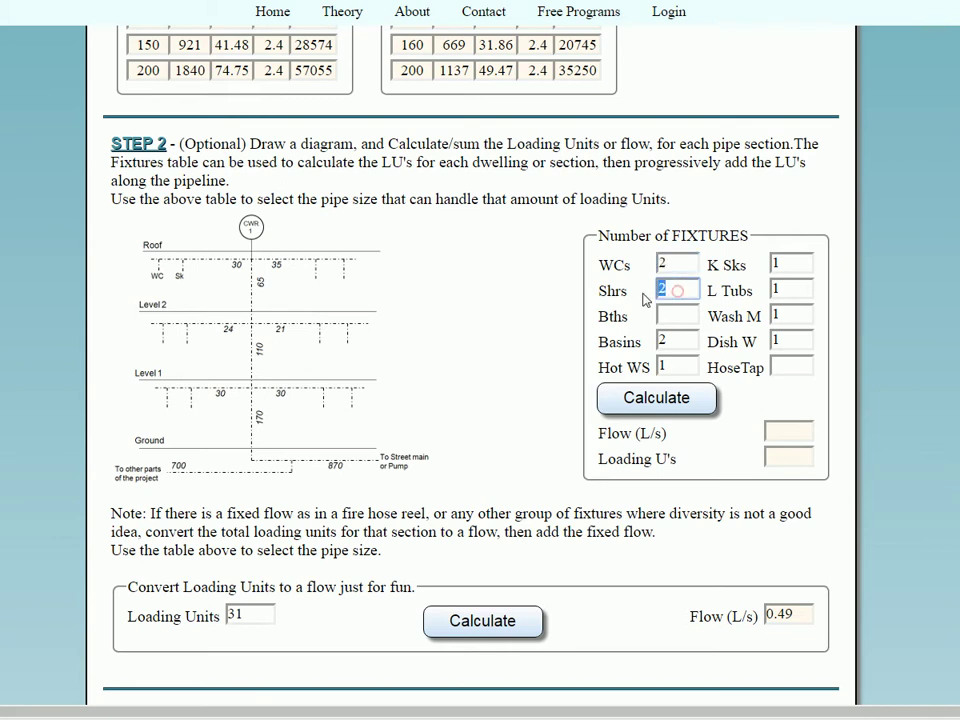
type("2")
left_click(680, 316)
type("2")
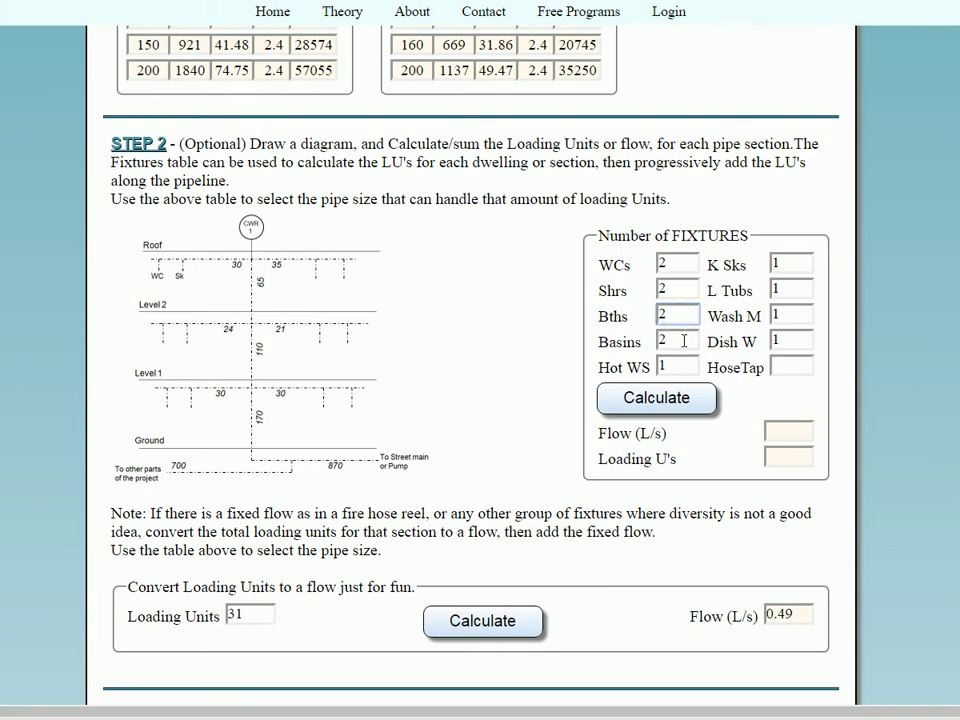
left_click(683, 341)
type("3")
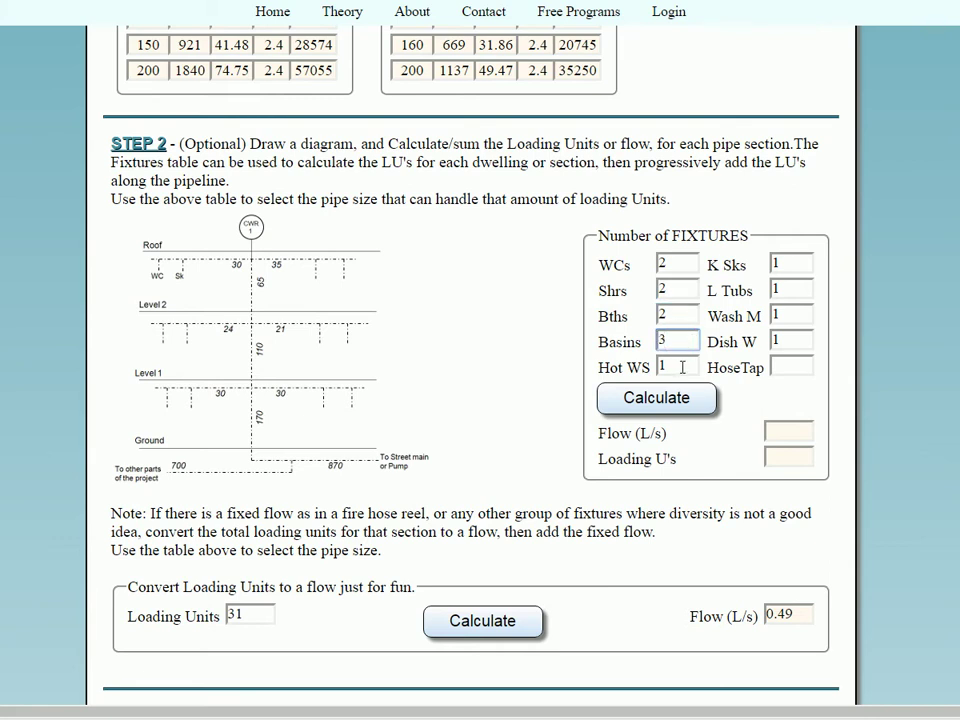
left_click(684, 408)
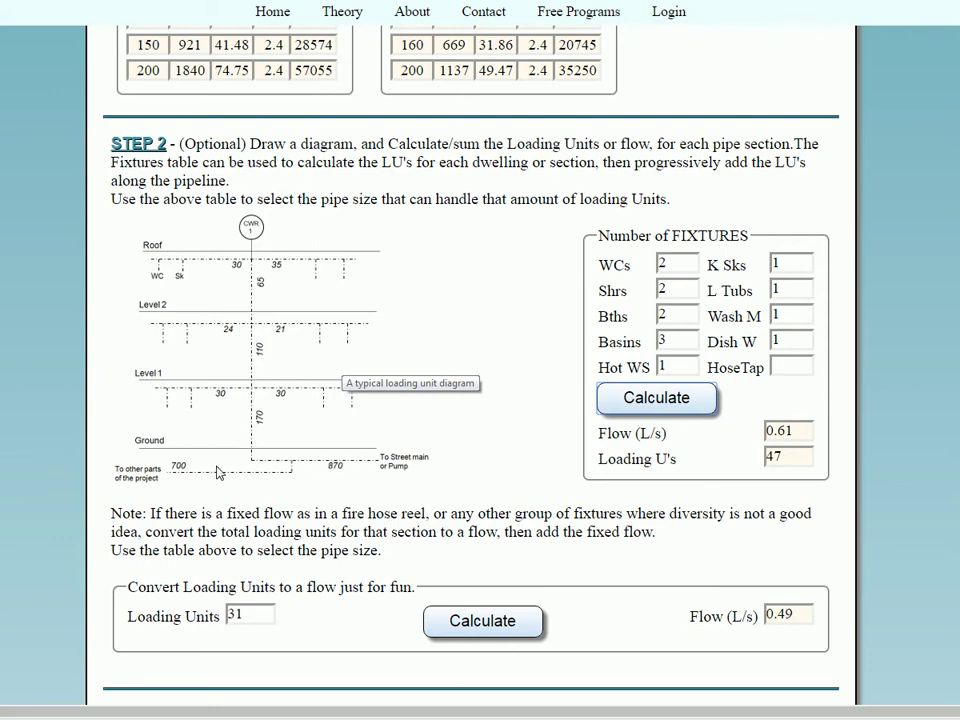
Set start pressure to 0 kPa and calculate, triggering the pump total-flow warning
scroll(345, 341, "up", 3)
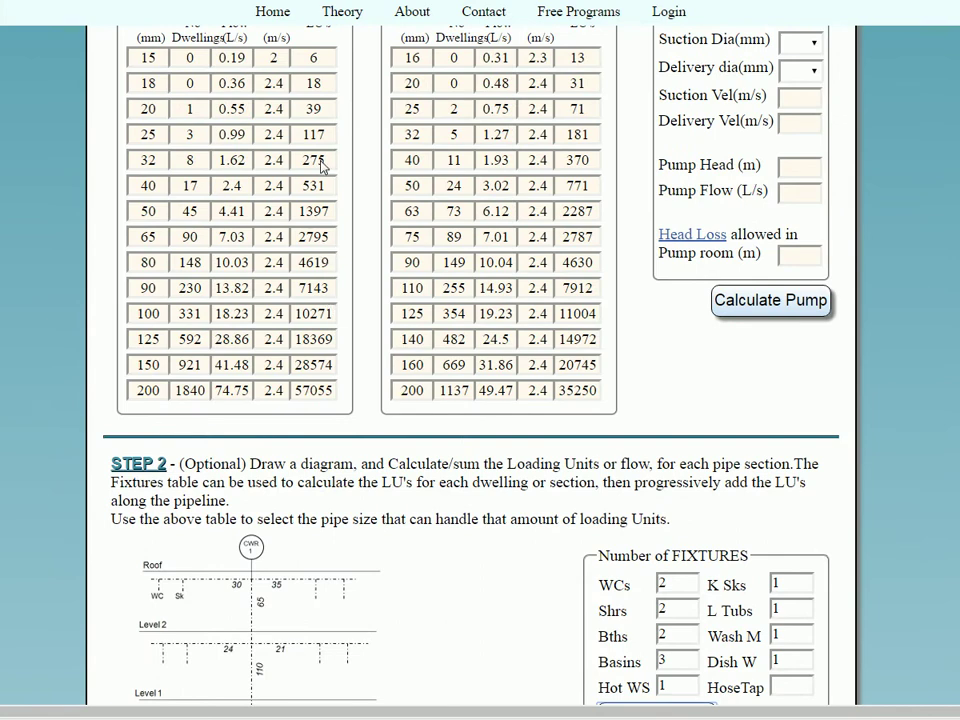
scroll(300, 168, "up", 1)
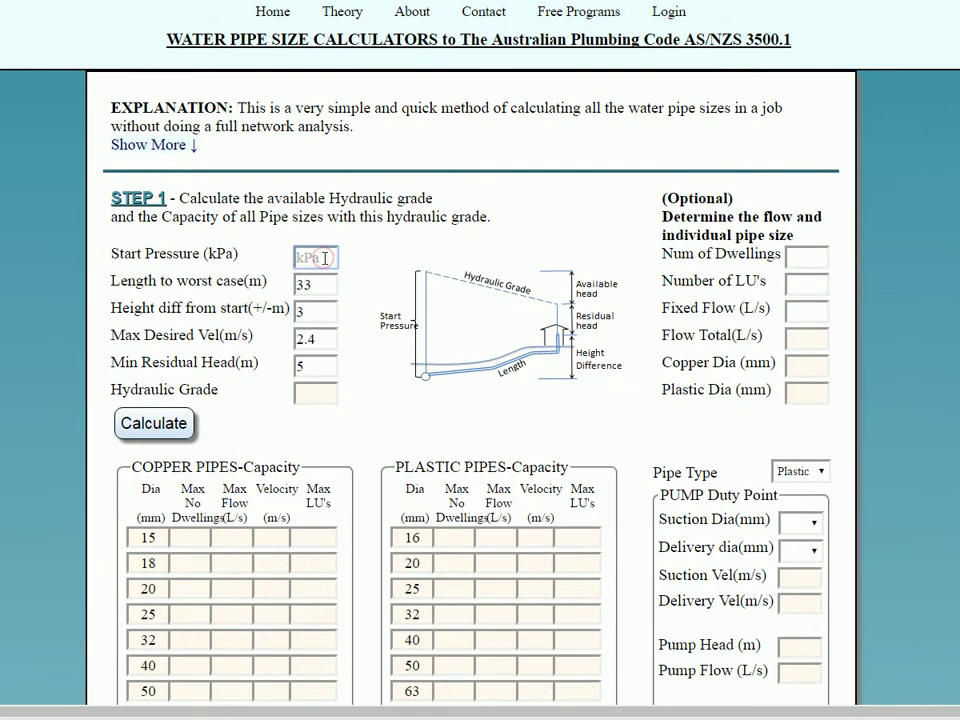
type("0")
left_click(157, 427)
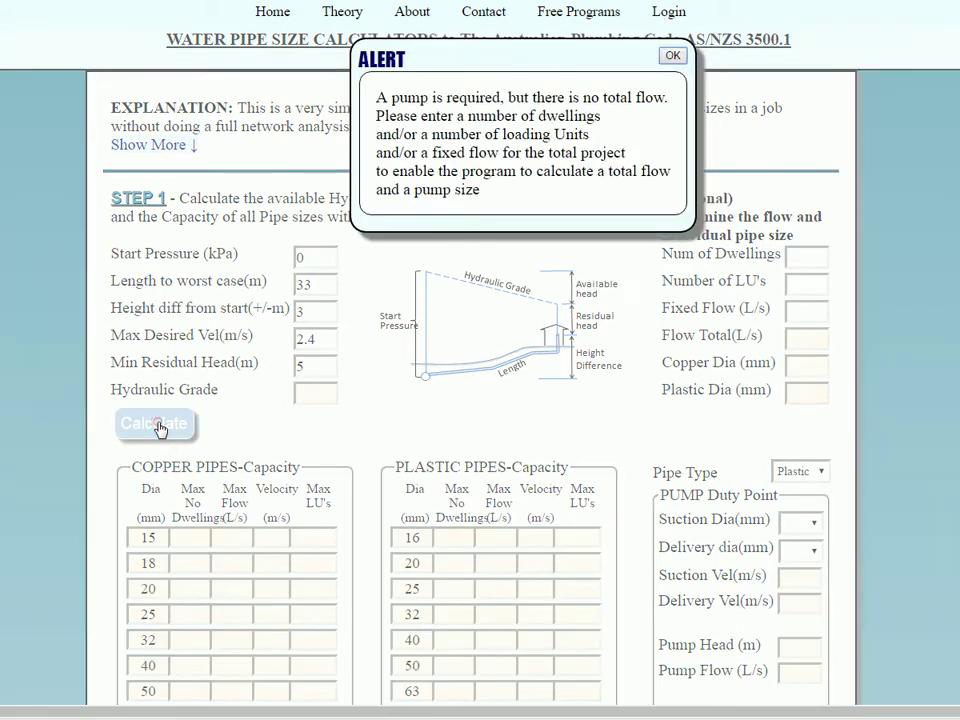
Dismiss the warning and calculate with 33 dwellings, 11 loading units and 1 L/s fixed flow
left_click(671, 57)
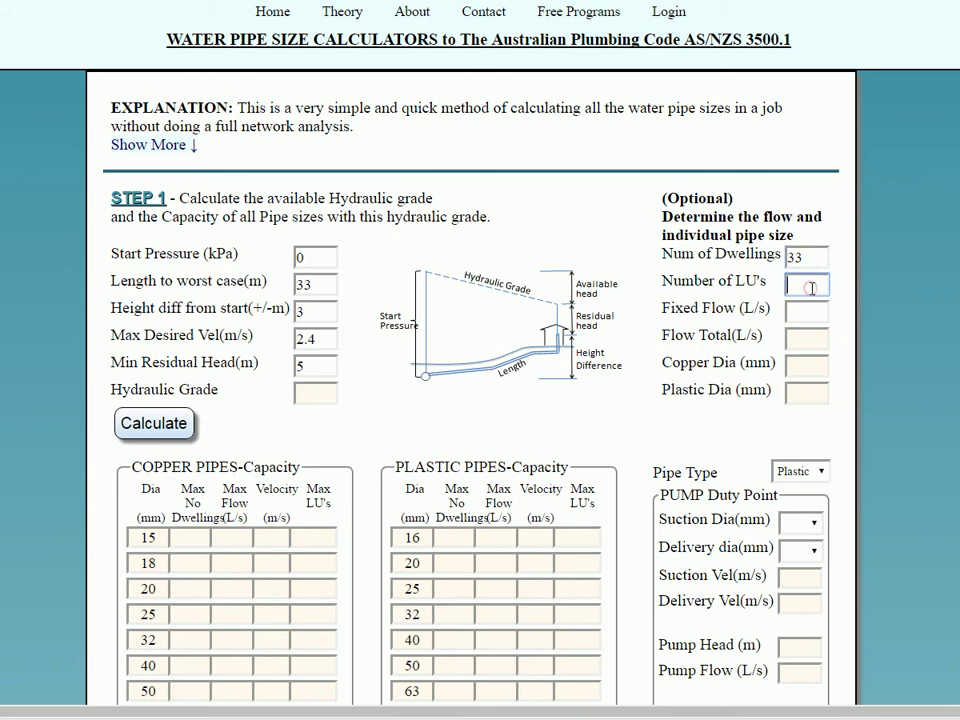
type("11")
left_click(806, 314)
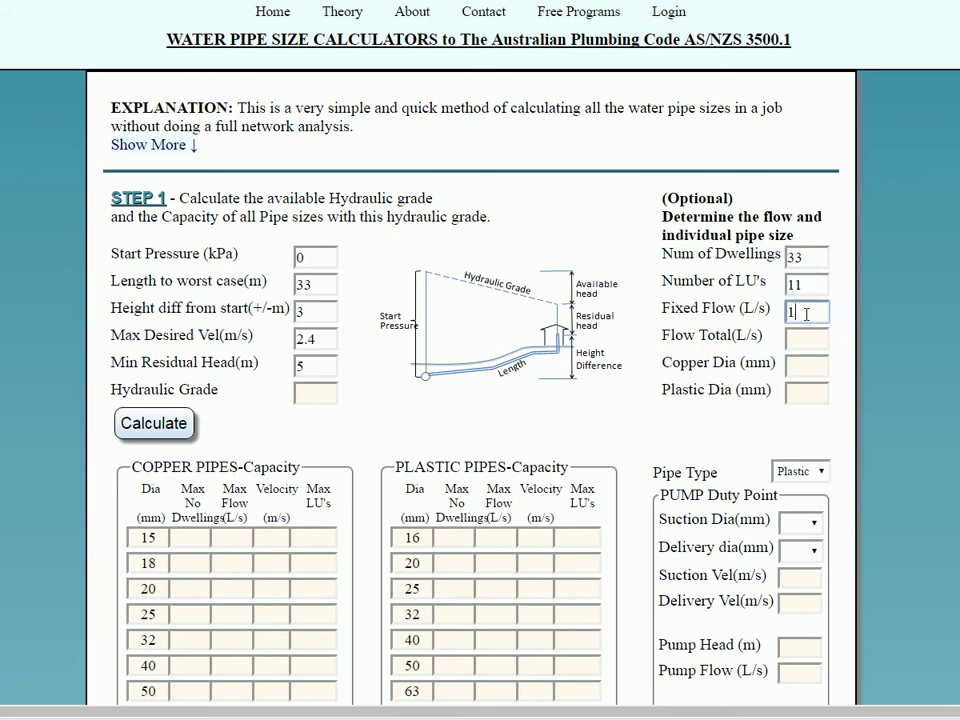
type("1")
left_click(148, 428)
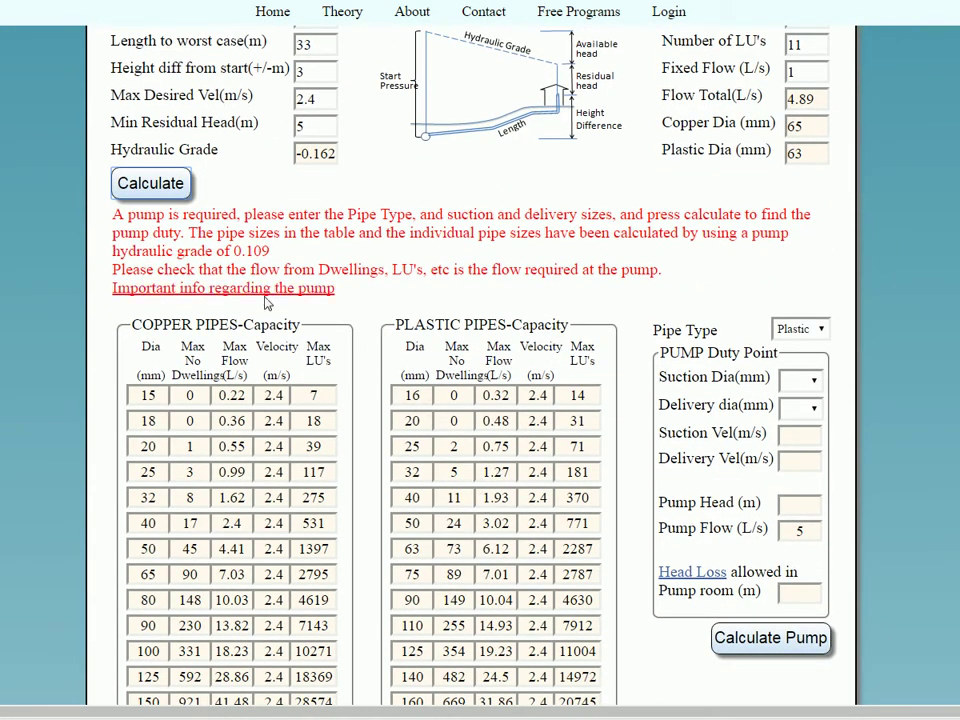
scroll(330, 178, "down", 1)
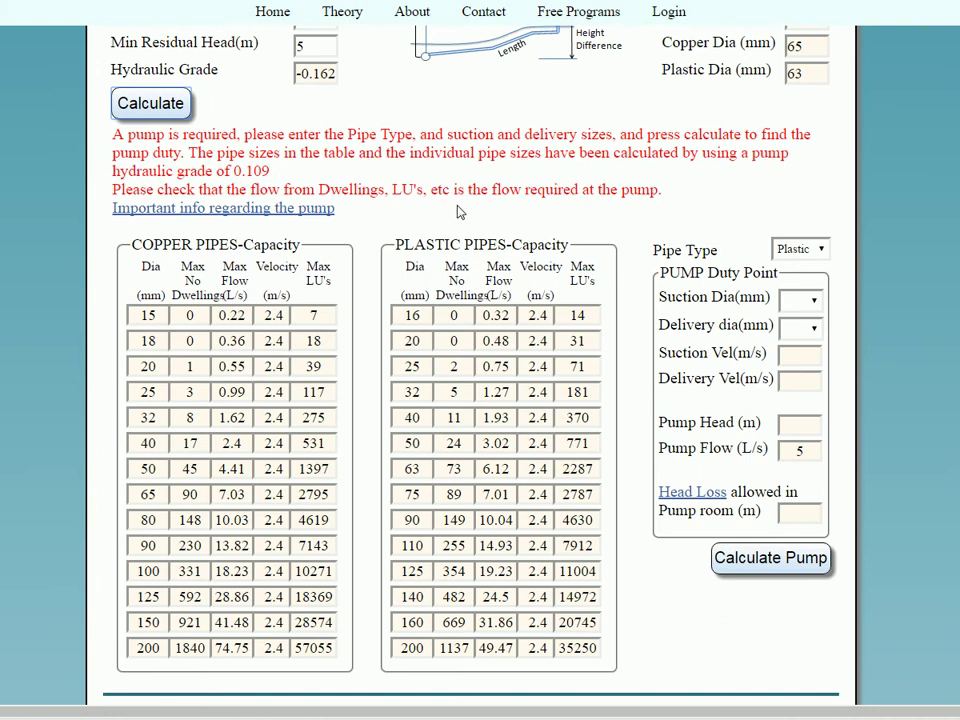
Open the 'Important info regarding the pump' section and read how pump duty is calculated
left_click(237, 217)
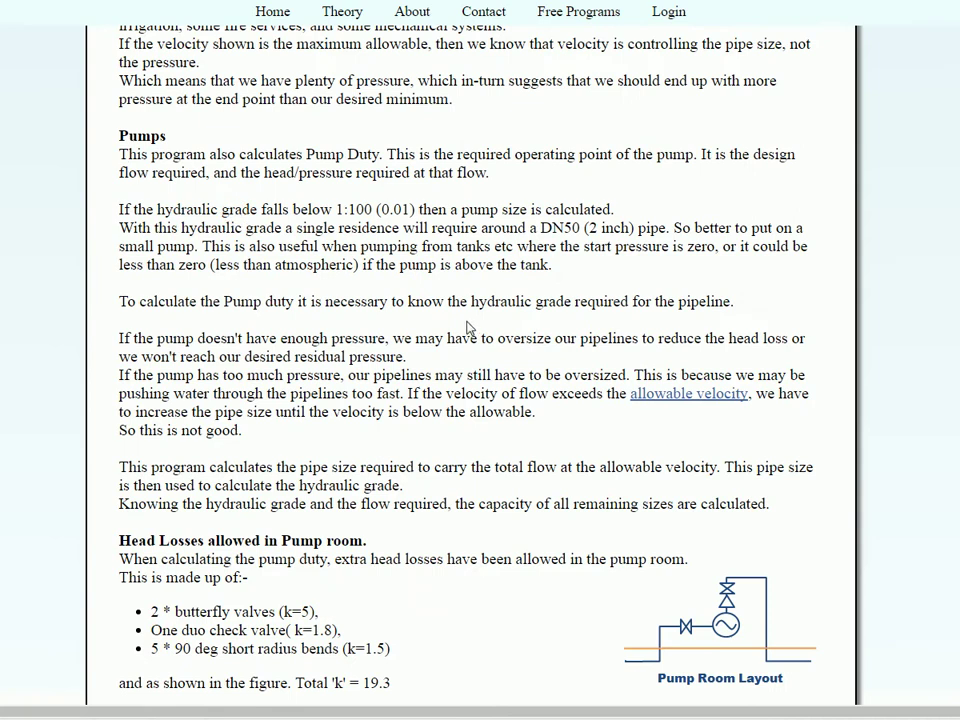
scroll(441, 263, "down", 6)
scroll(441, 263, "up", 6)
scroll(432, 262, "up", 3)
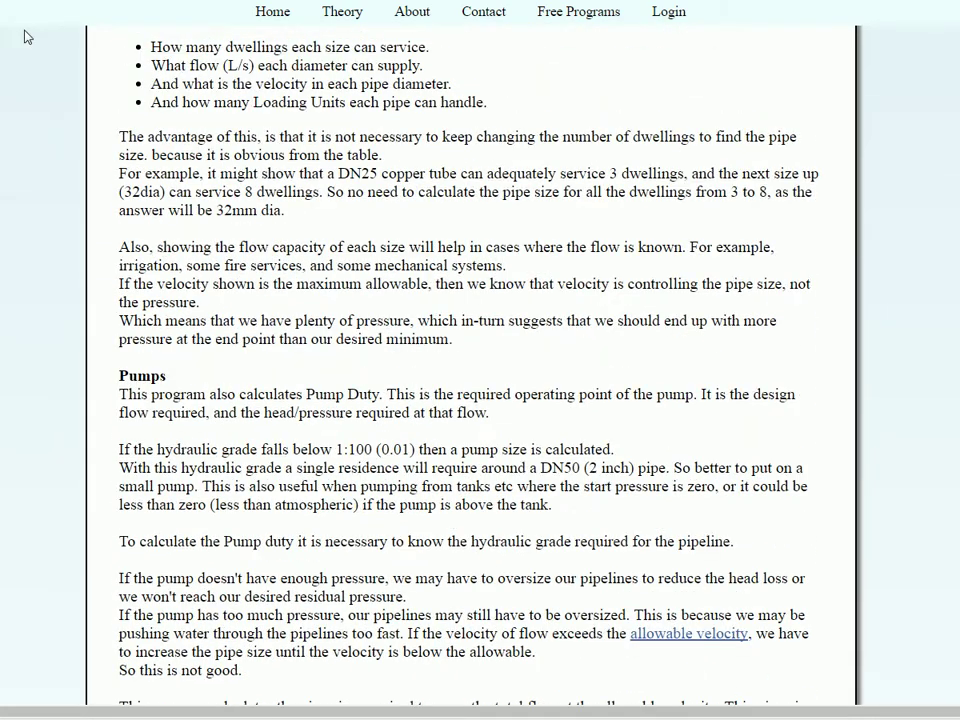
Return to the calculator, recalculate the capacity tables, and set the pump pipe type to Copper
key("alt+Left")
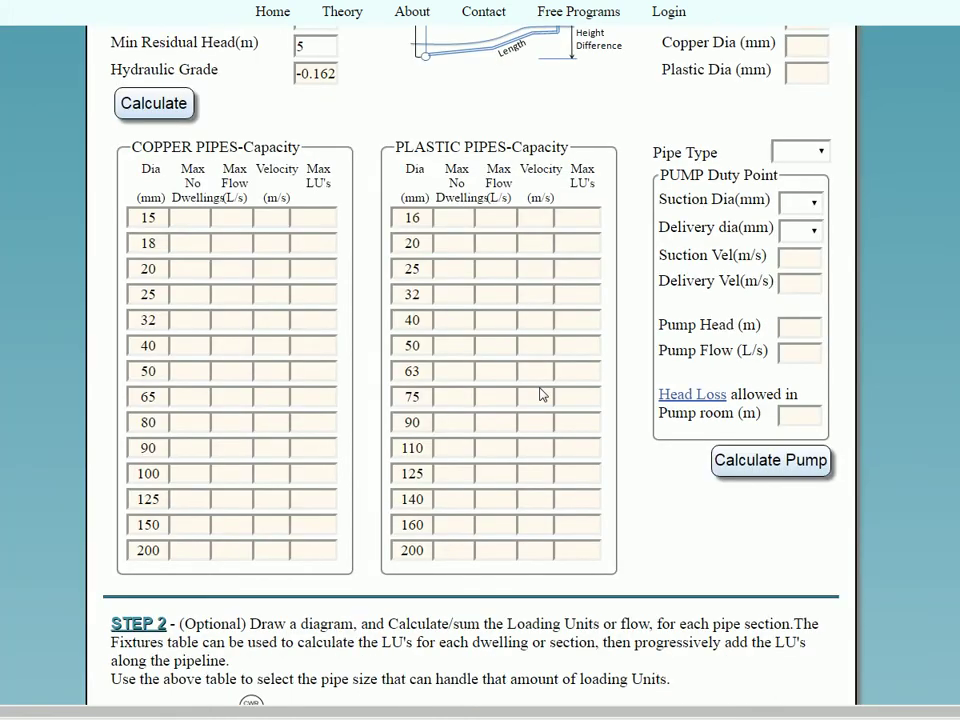
left_click(156, 106)
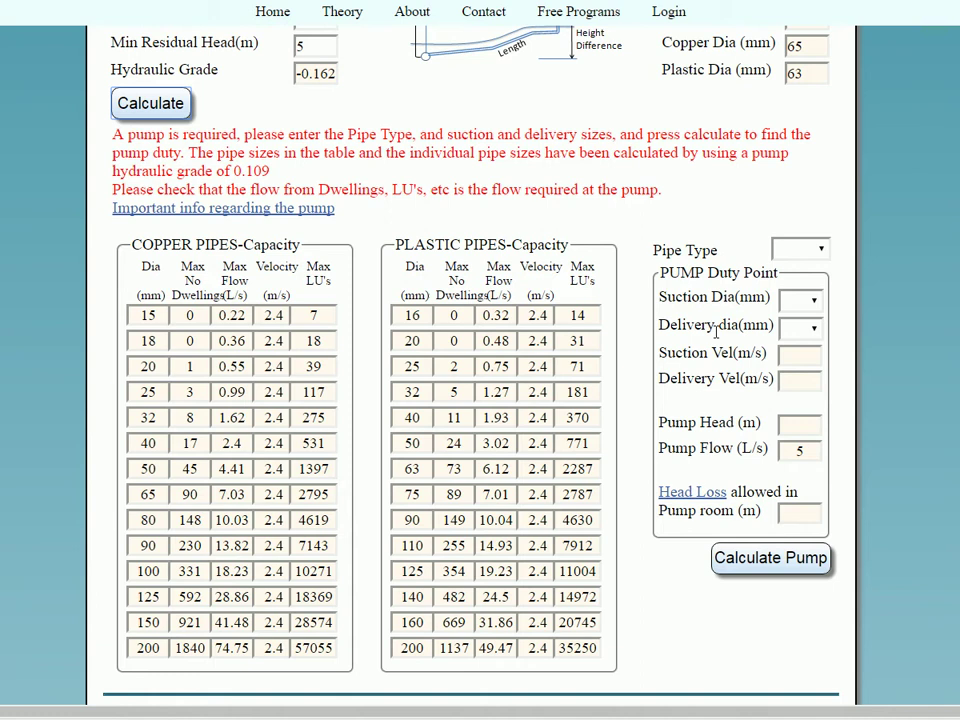
left_click(822, 252)
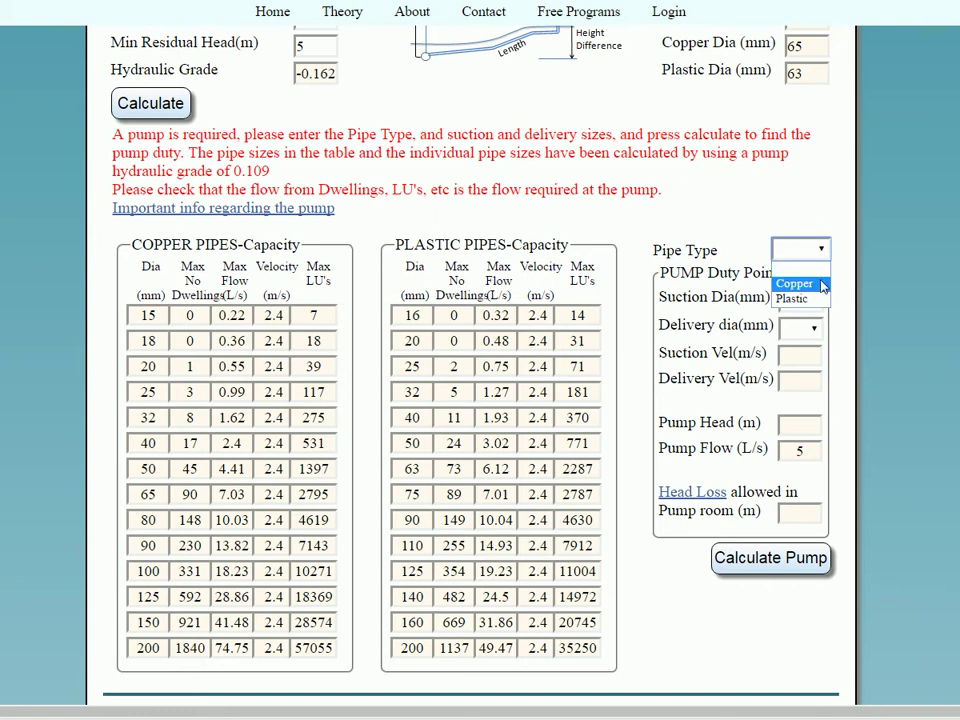
left_click(806, 287)
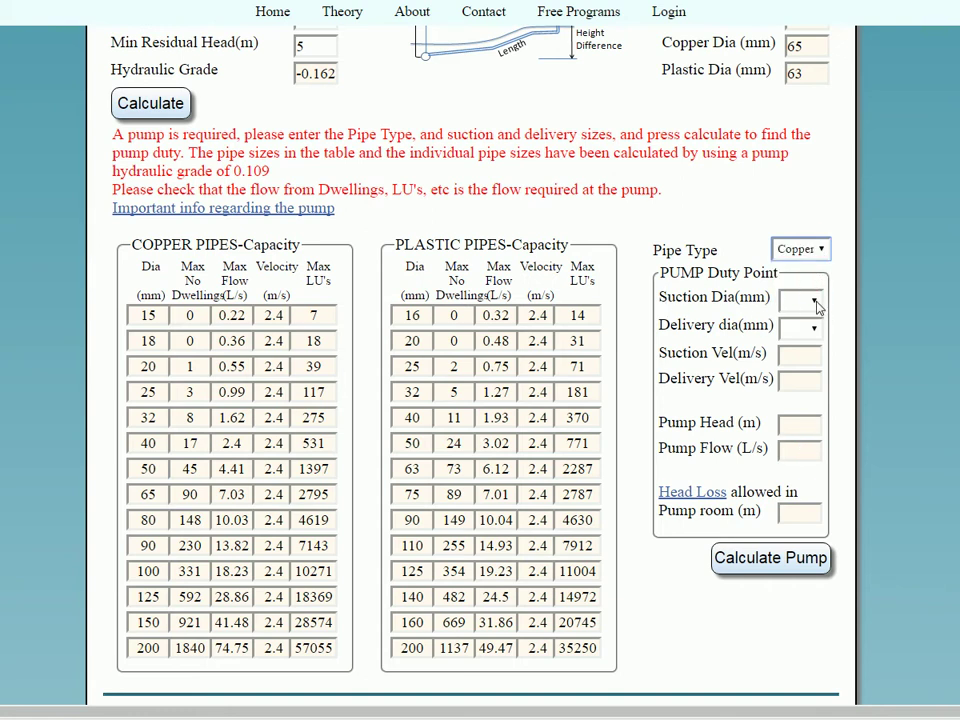
Try a 32 mm suction diameter and dismiss the under-65 mm diameter warning
left_click(814, 302)
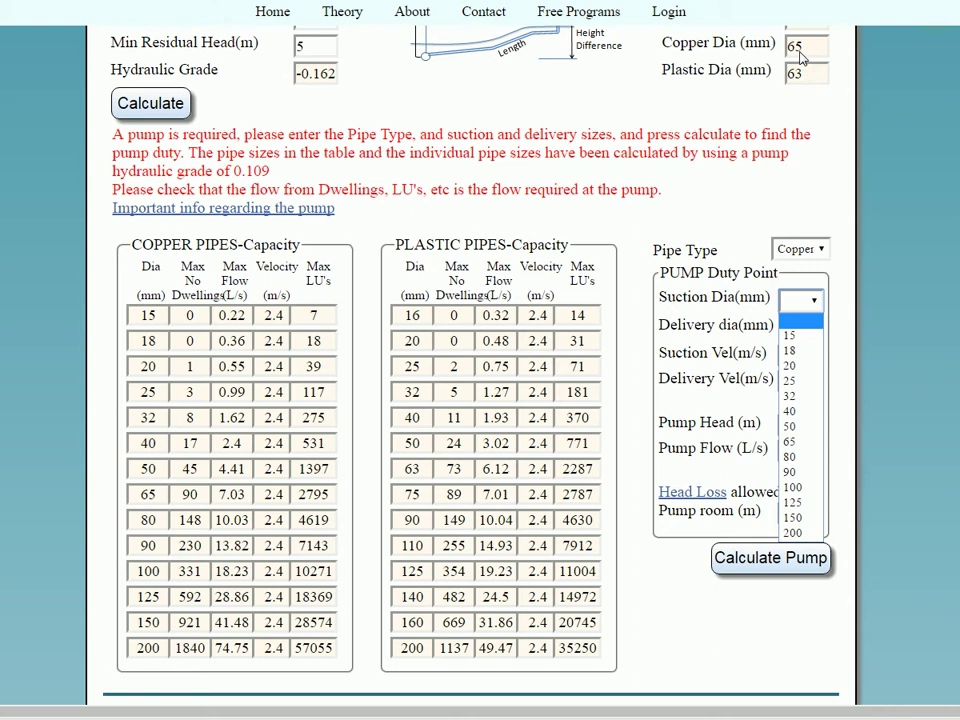
left_click(796, 396)
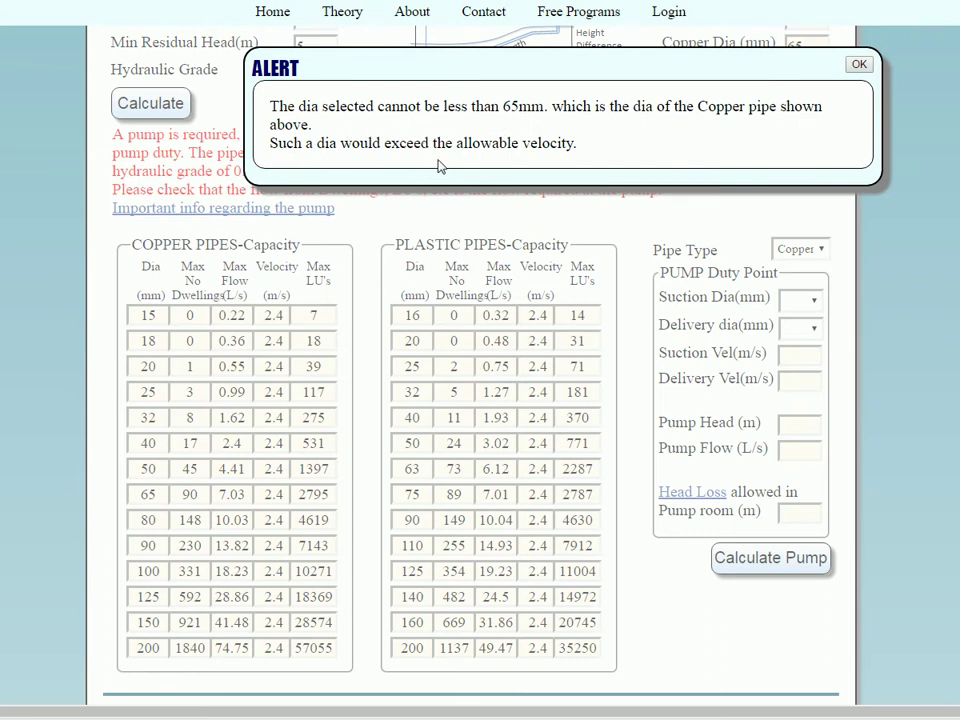
left_click(859, 64)
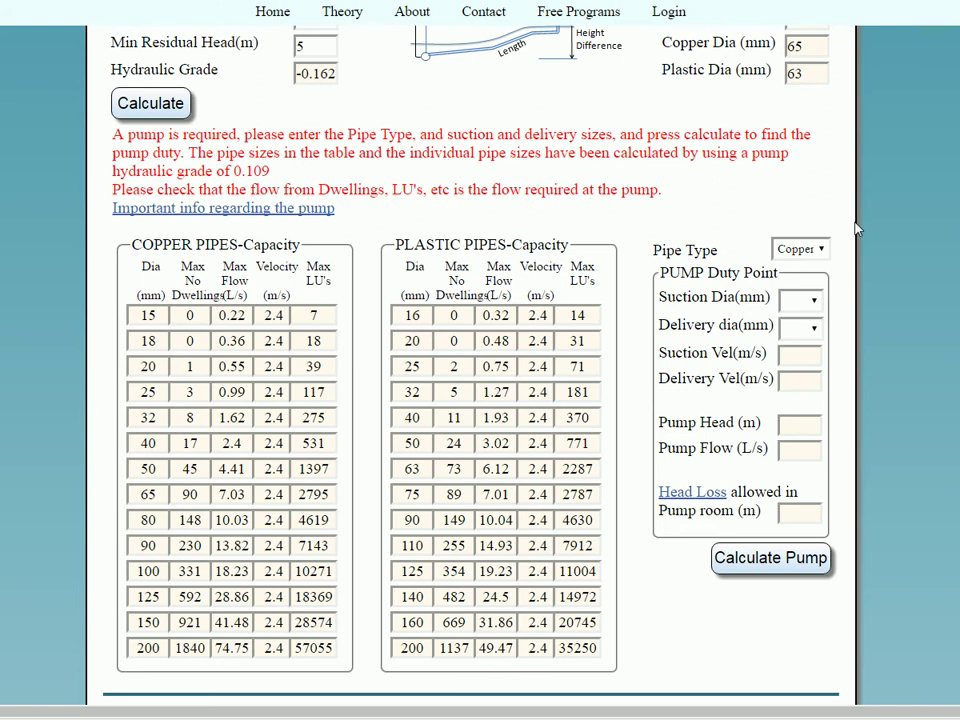
Select 80 mm suction and 65 mm delivery diameters and calculate a 19 m head at 5 L/s
left_click(815, 305)
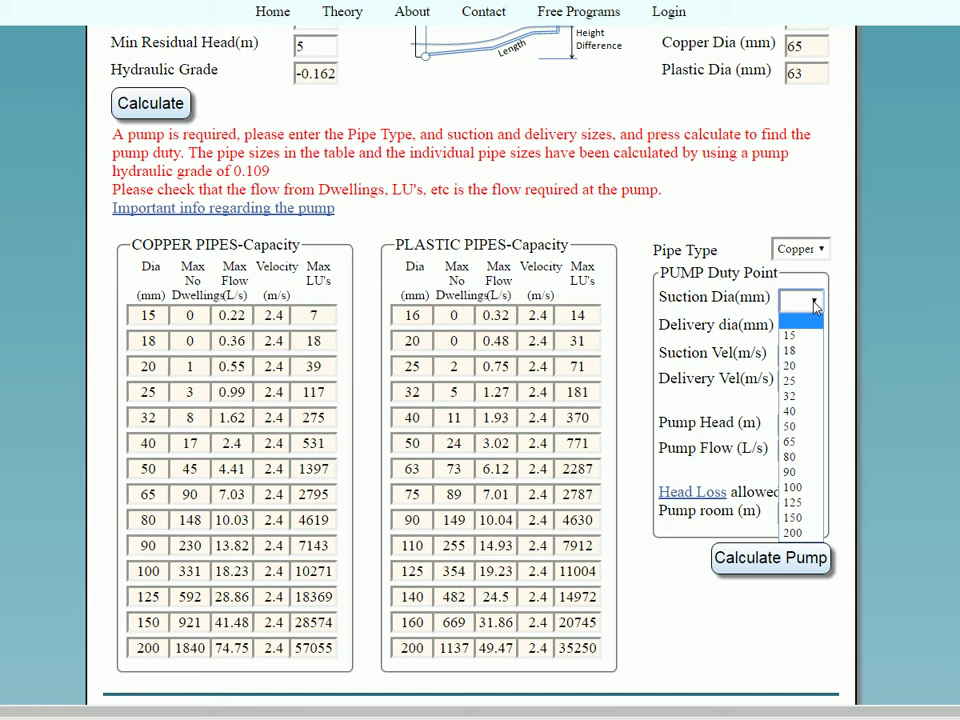
left_click(788, 457)
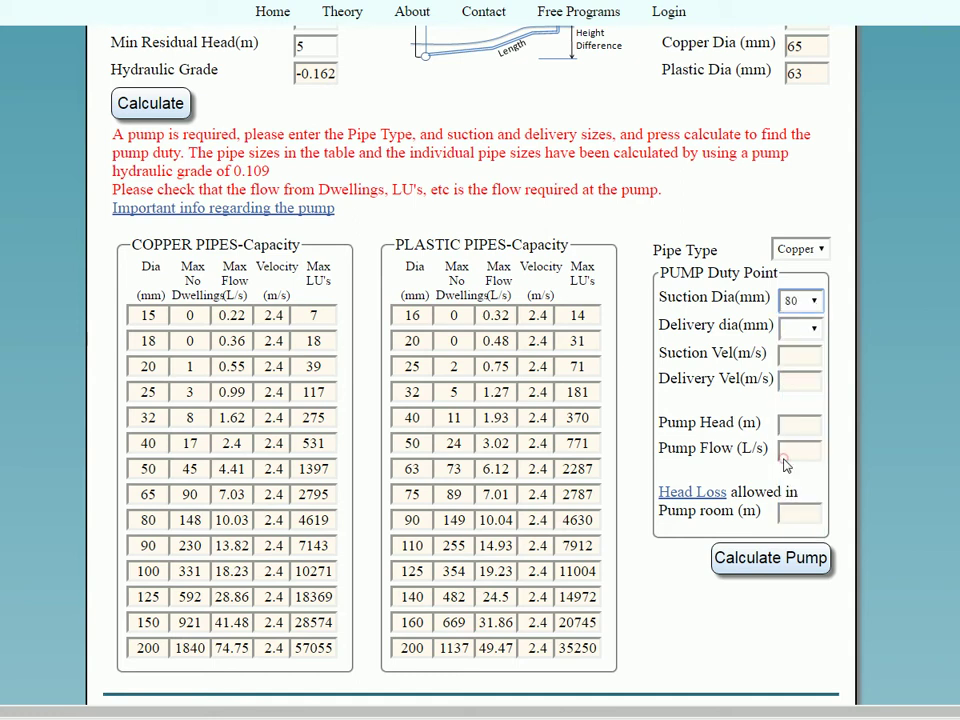
left_click(815, 335)
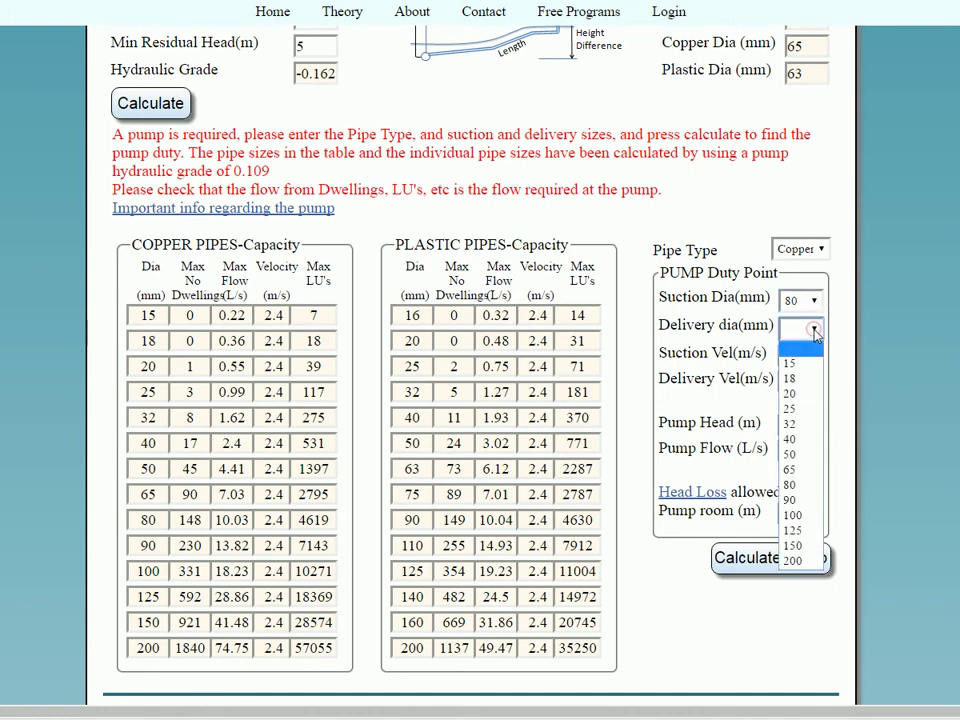
left_click(802, 471)
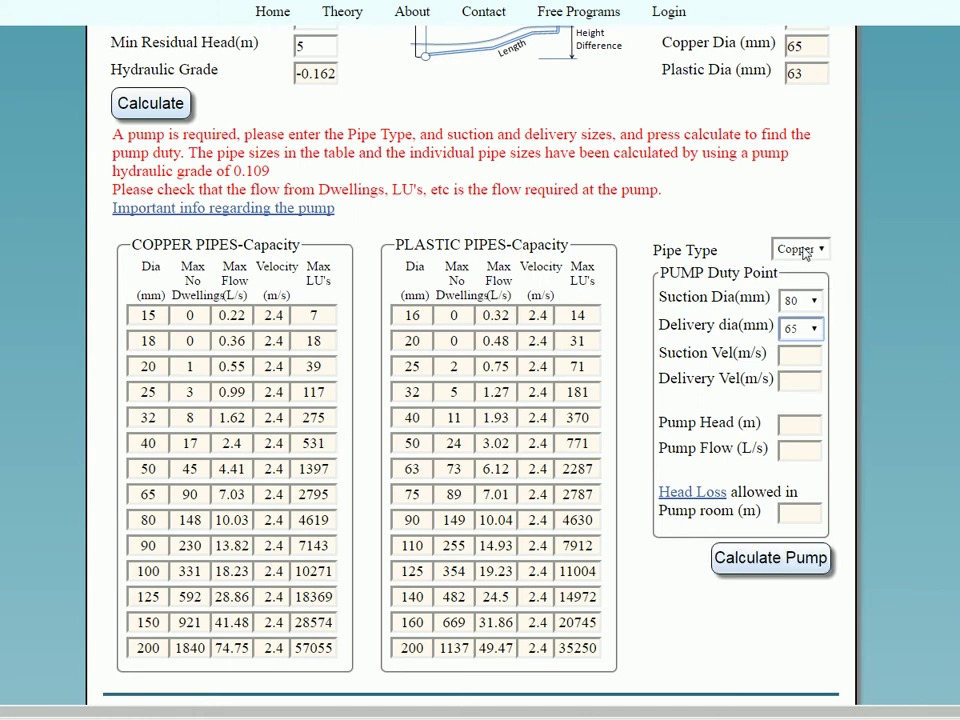
left_click(770, 565)
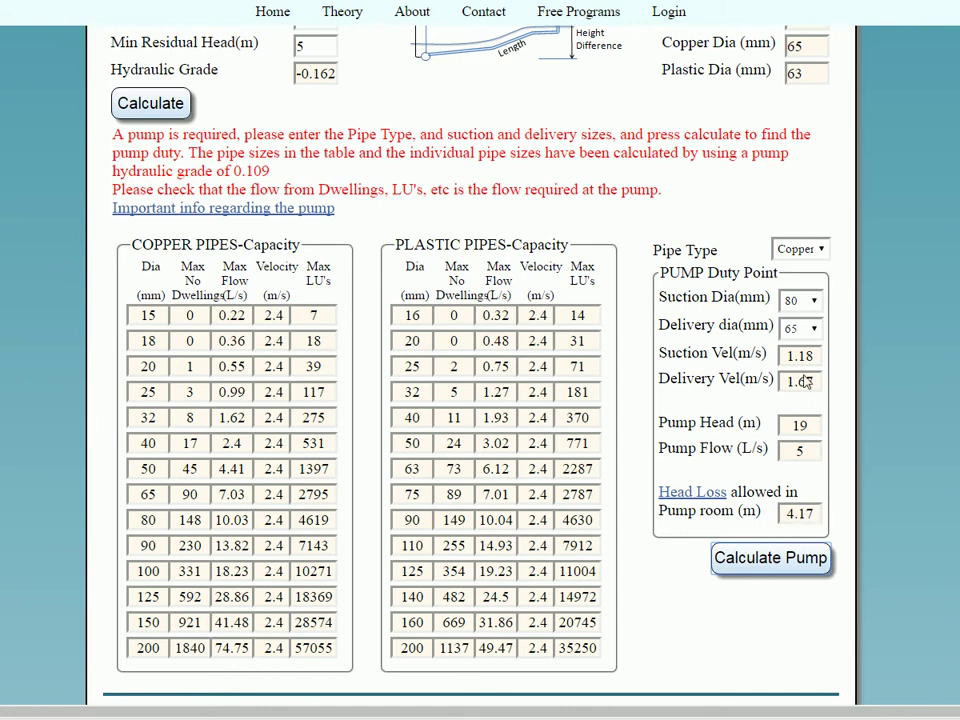
Read the pump-room head loss notes, then scroll down to the Step 2 loading-units converter
left_click(709, 493)
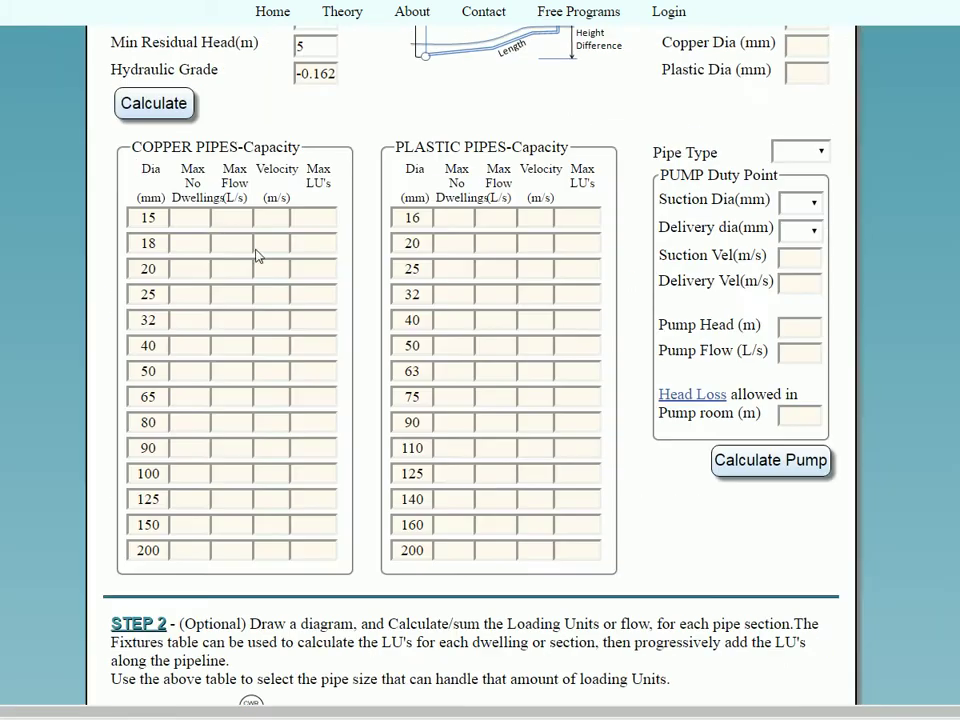
scroll(600, 504, "down", 5)
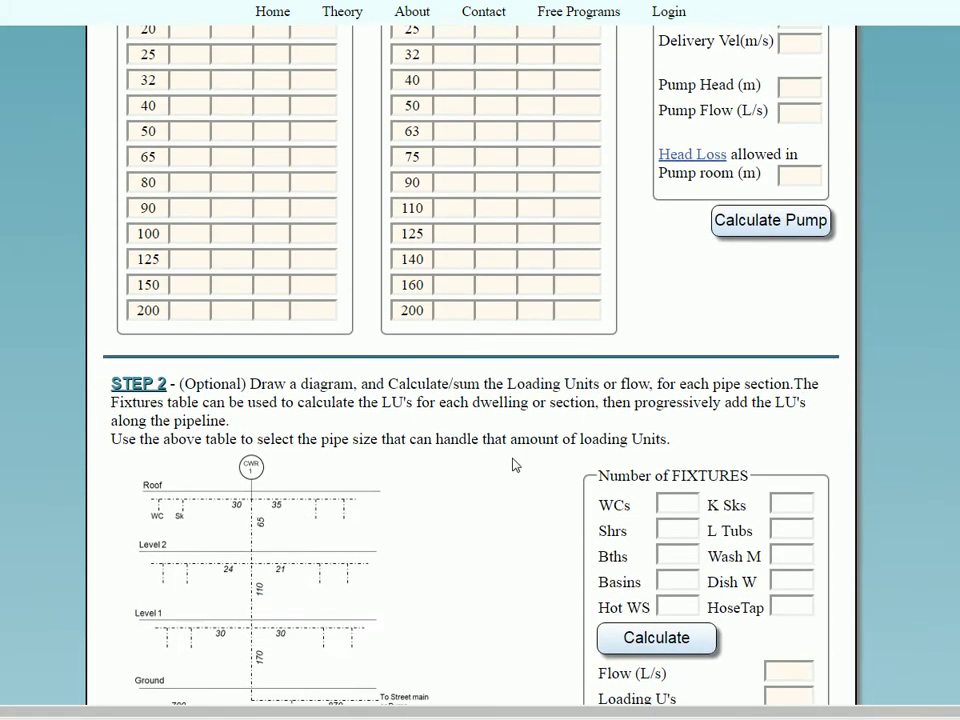
scroll(492, 454, "down", 1)
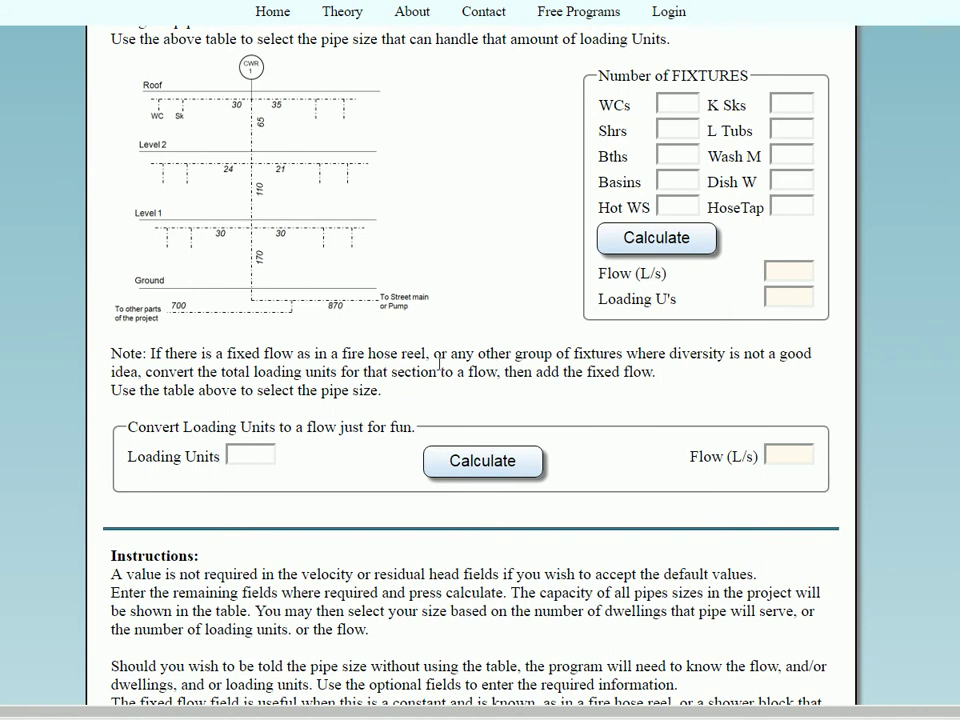
scroll(439, 366, "down", 2)
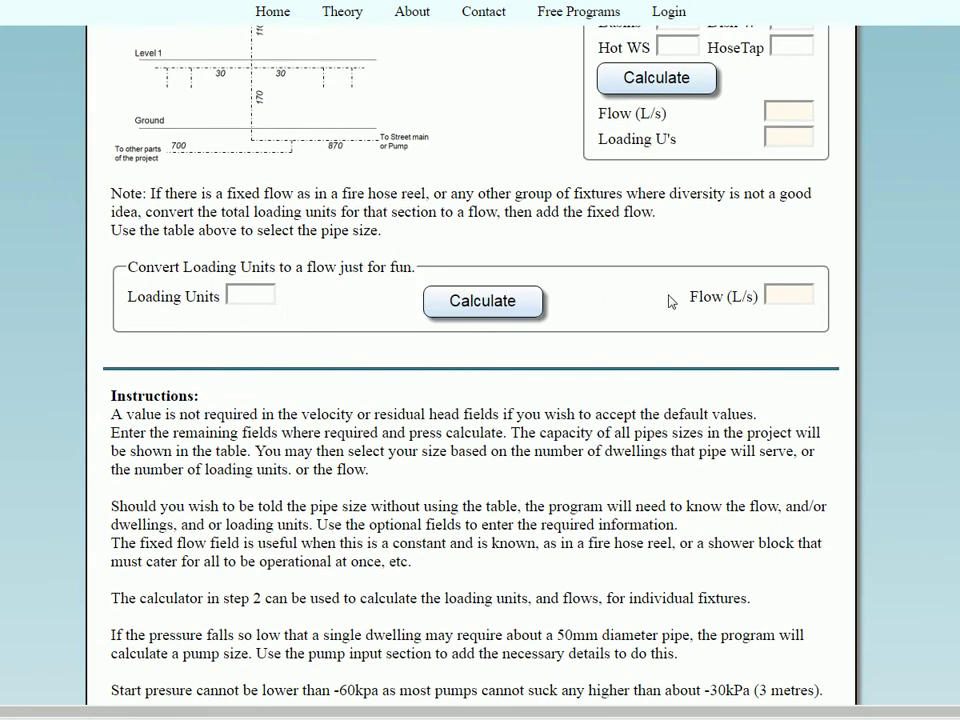
left_click(260, 295)
type("111")
left_click(457, 306)
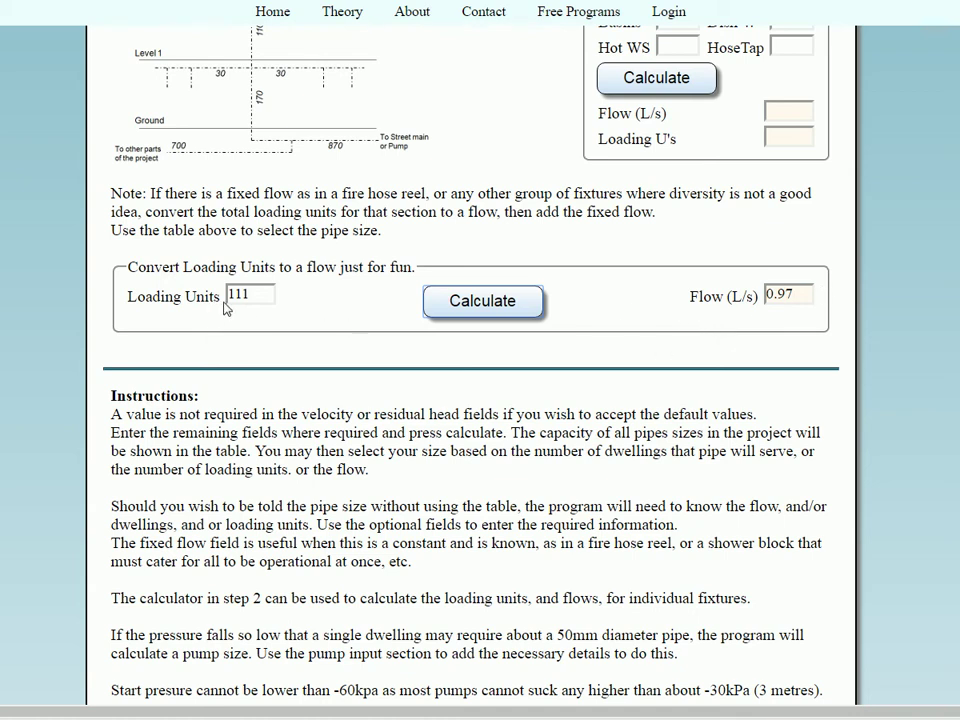
scroll(630, 320, "up", 5)
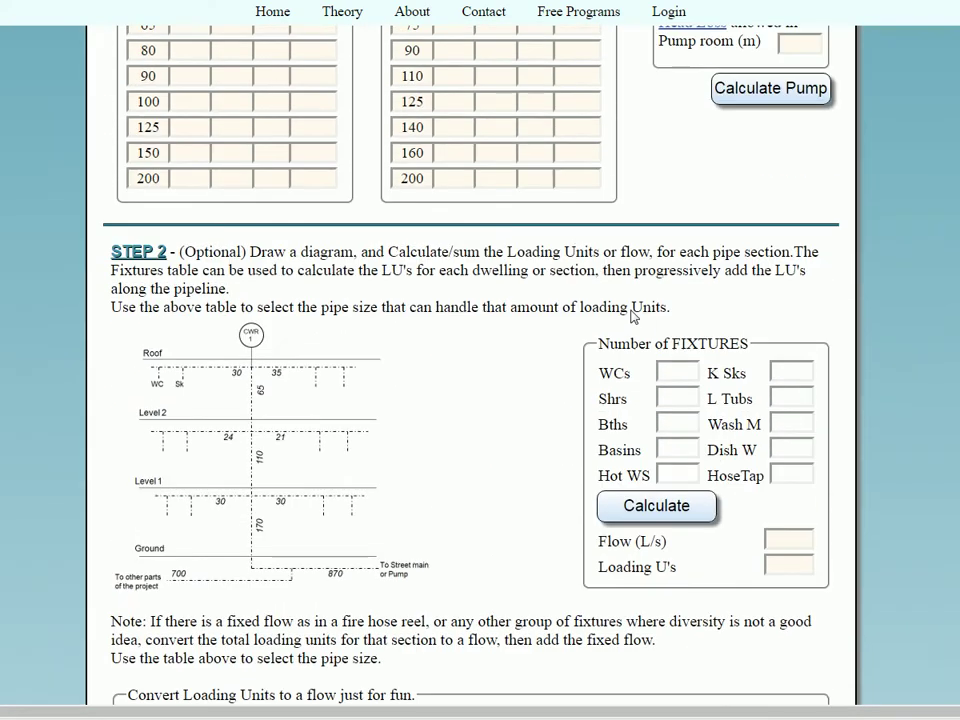
scroll(632, 316, "down", 5)
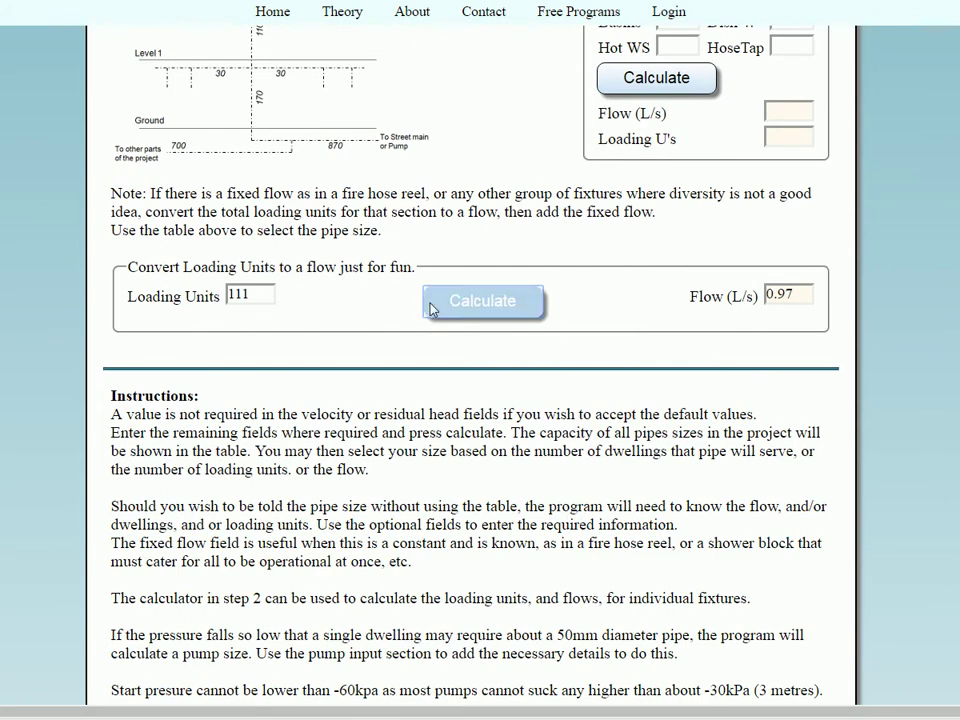
scroll(640, 305, "up", 11)
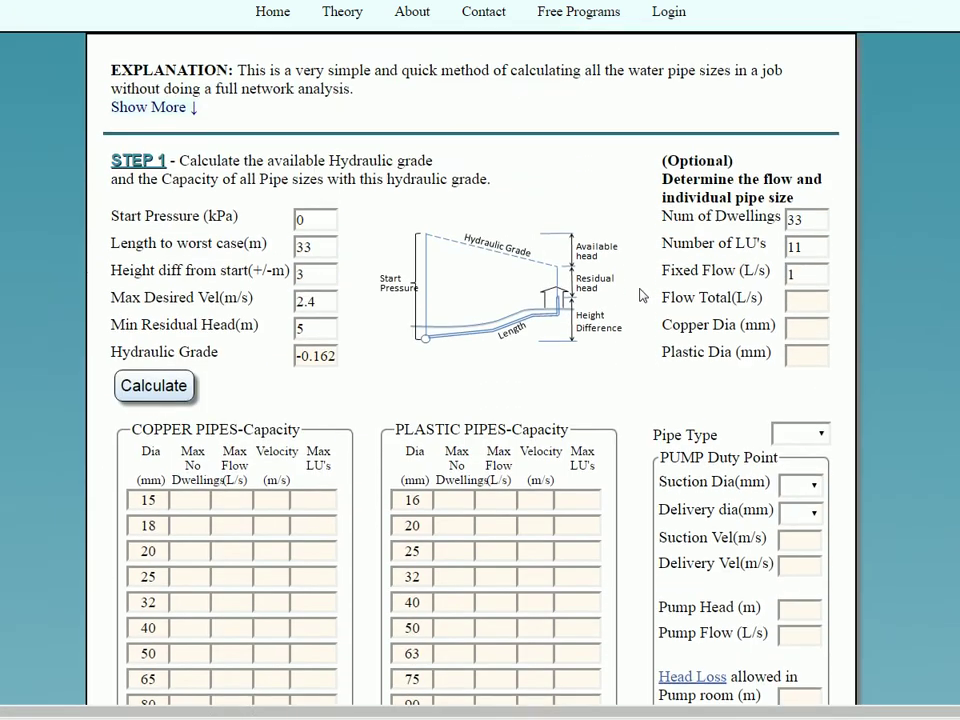
scroll(641, 296, "up", 1)
Clear dwellings and fixed flow, enter 111 loading units, and convert them to 0.97 L/s
left_click(812, 258)
key("BackSpace")
key("BackSpace")
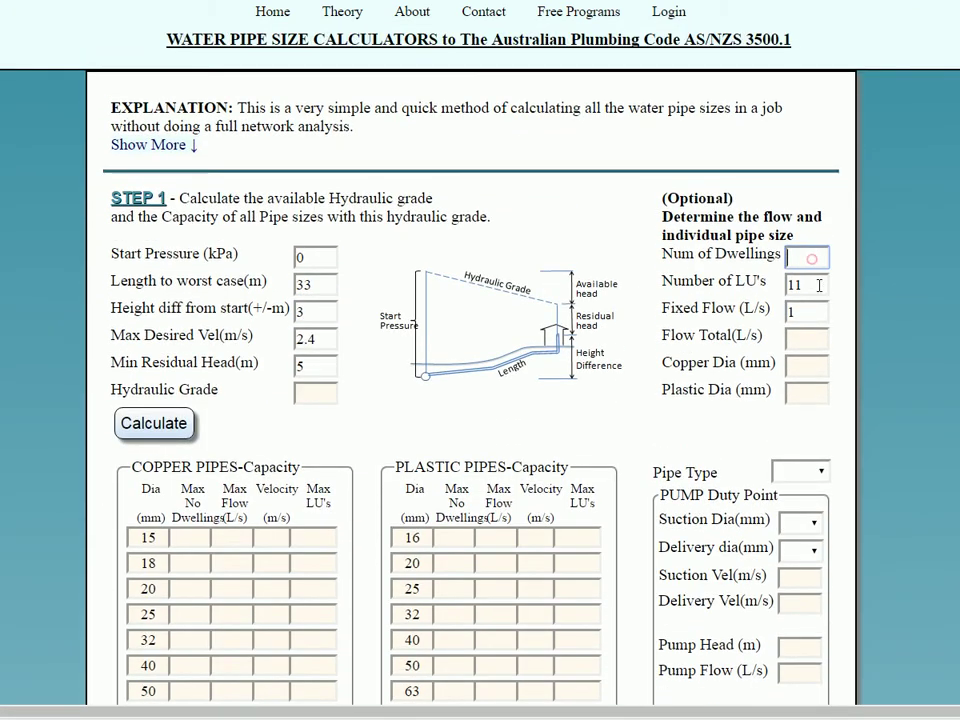
left_click(810, 313)
key("BackSpace")
left_click(814, 288)
key("BackSpace")
key("BackSpace")
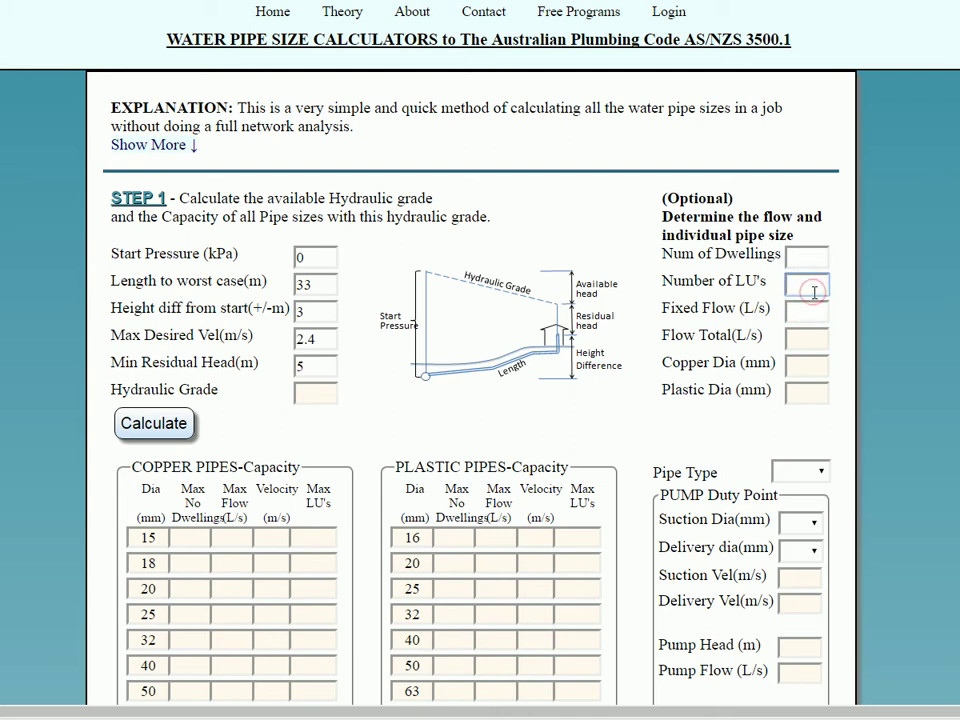
type("111")
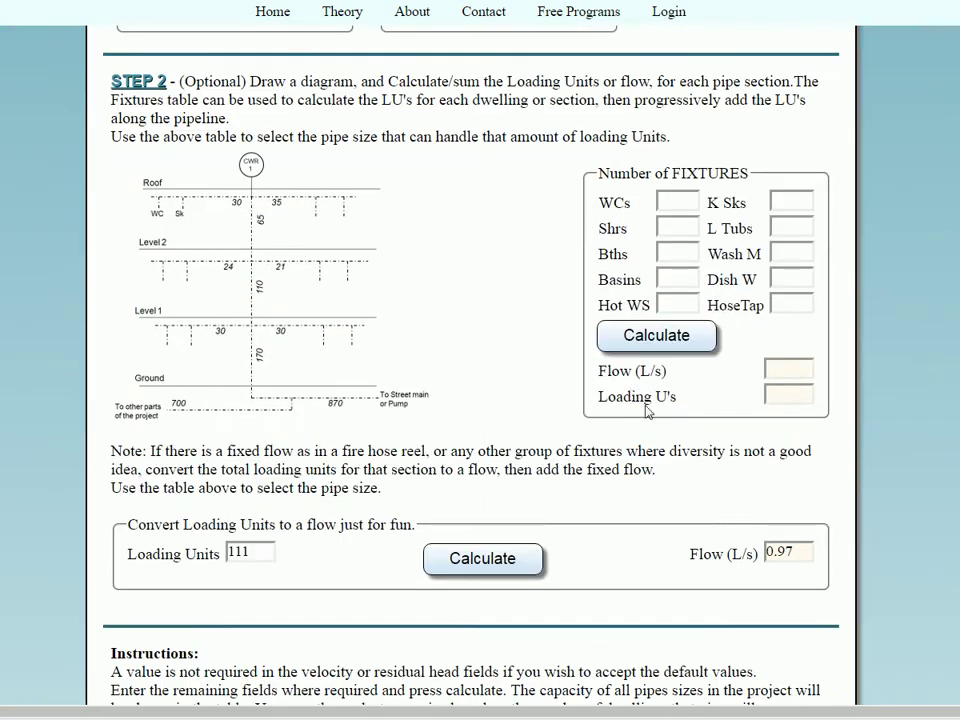
scroll(460, 340, "up", 2)
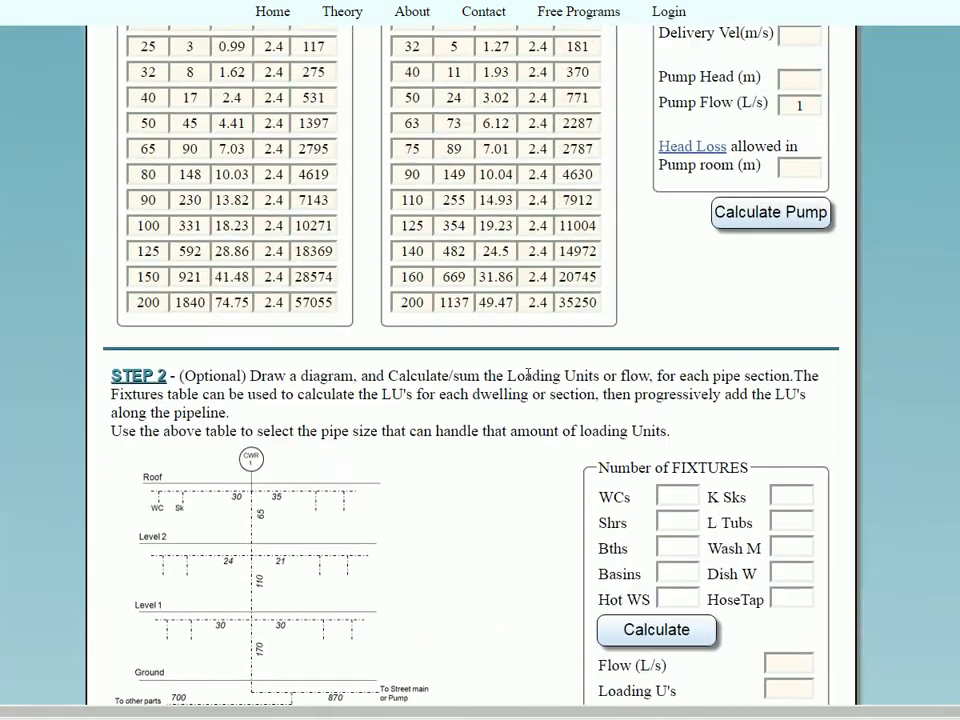
scroll(400, 300, "down", 3)
left_click(495, 480)
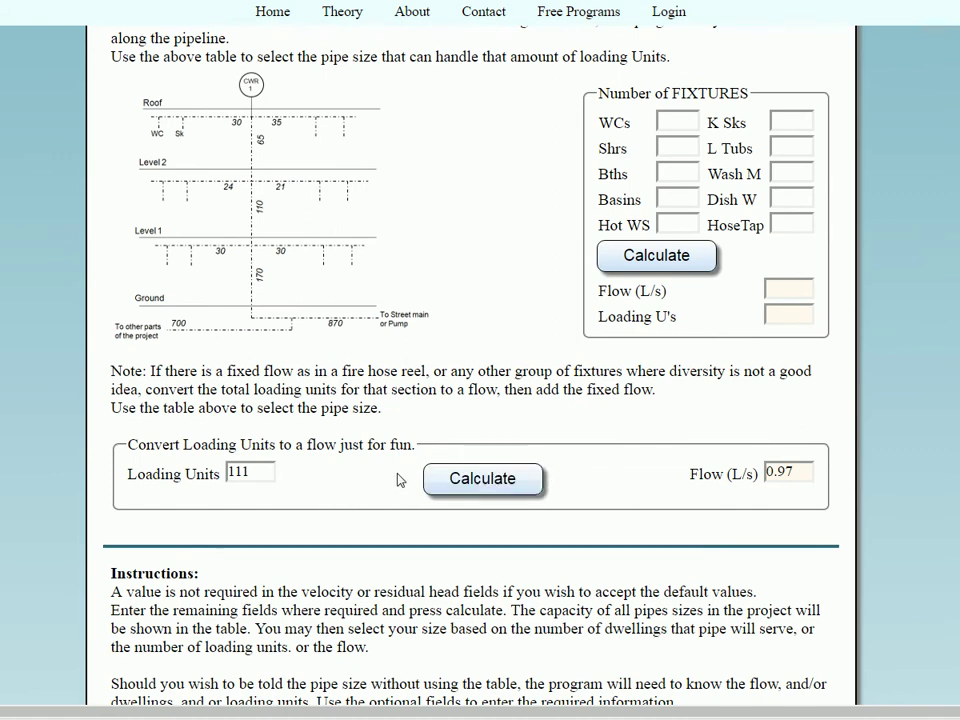
Scroll through the 111-loading-unit sizing results (25 mm copper, 32 mm plastic) and back up to STEP 1
scroll(386, 470, "down", 2)
scroll(238, 452, "down", 6)
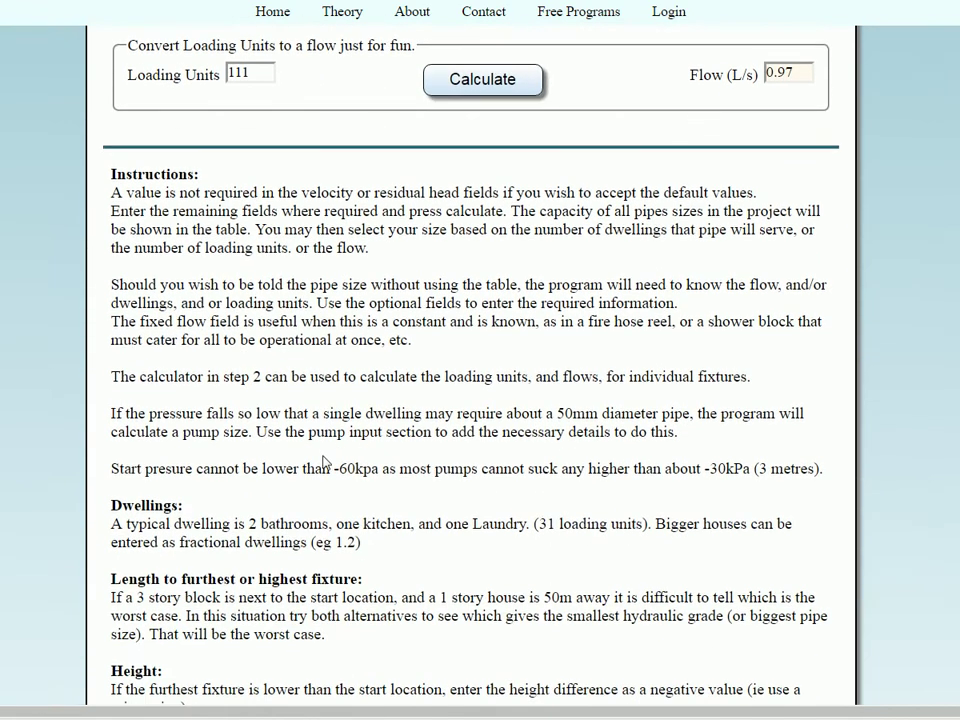
scroll(448, 456, "down", 2)
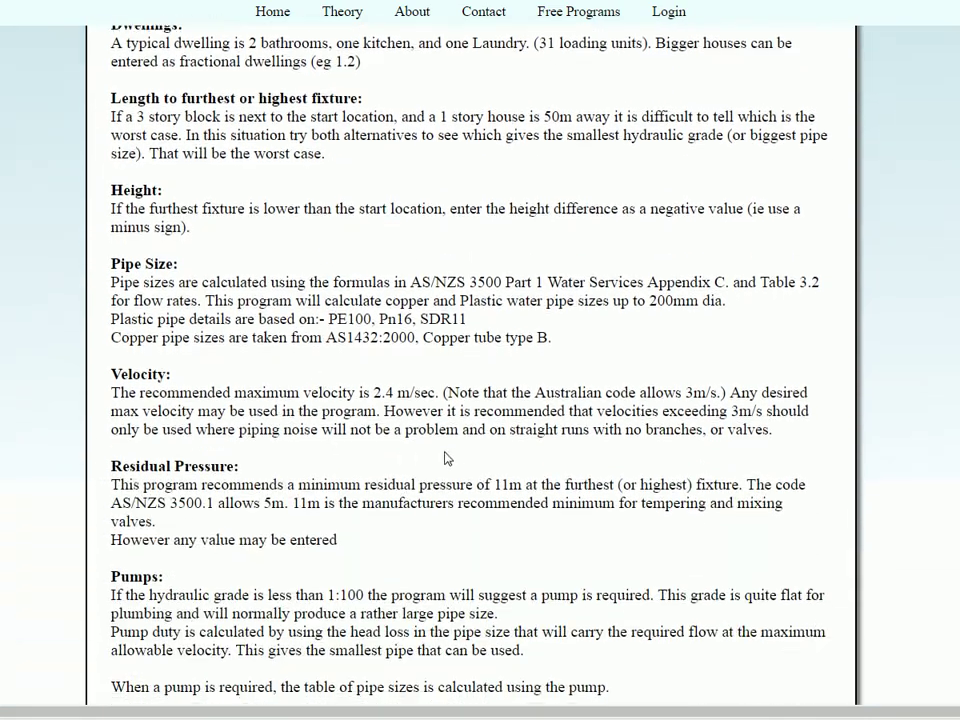
scroll(456, 444, "up", 6)
scroll(460, 449, "up", 6)
scroll(456, 449, "up", 8)
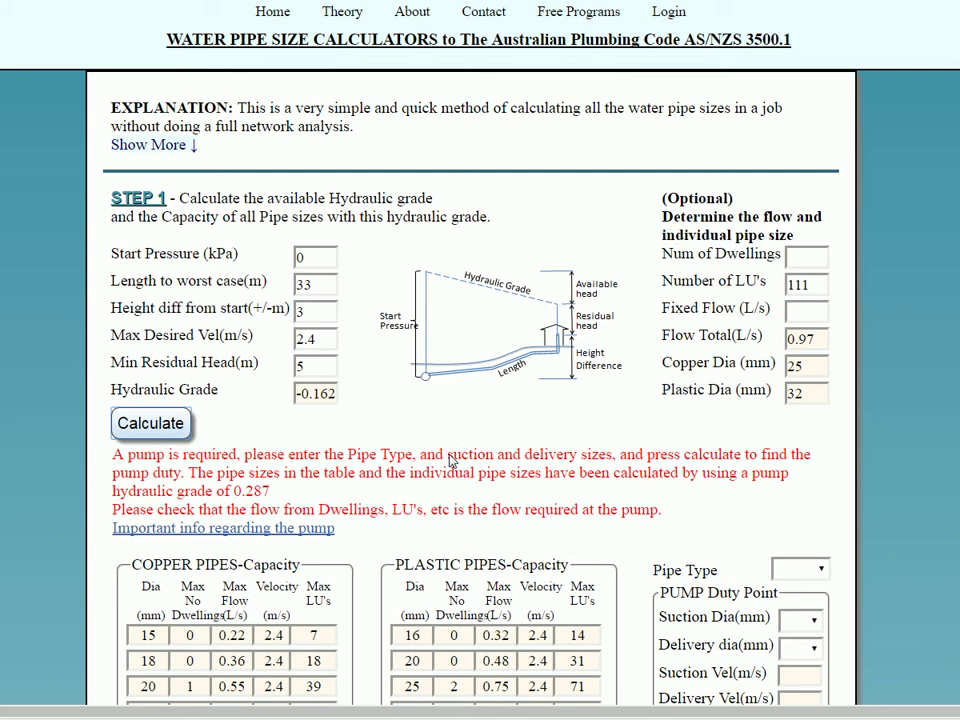
Read through the Theory page's notes on sizing water pipes and hydraulic grade
left_click(355, 15)
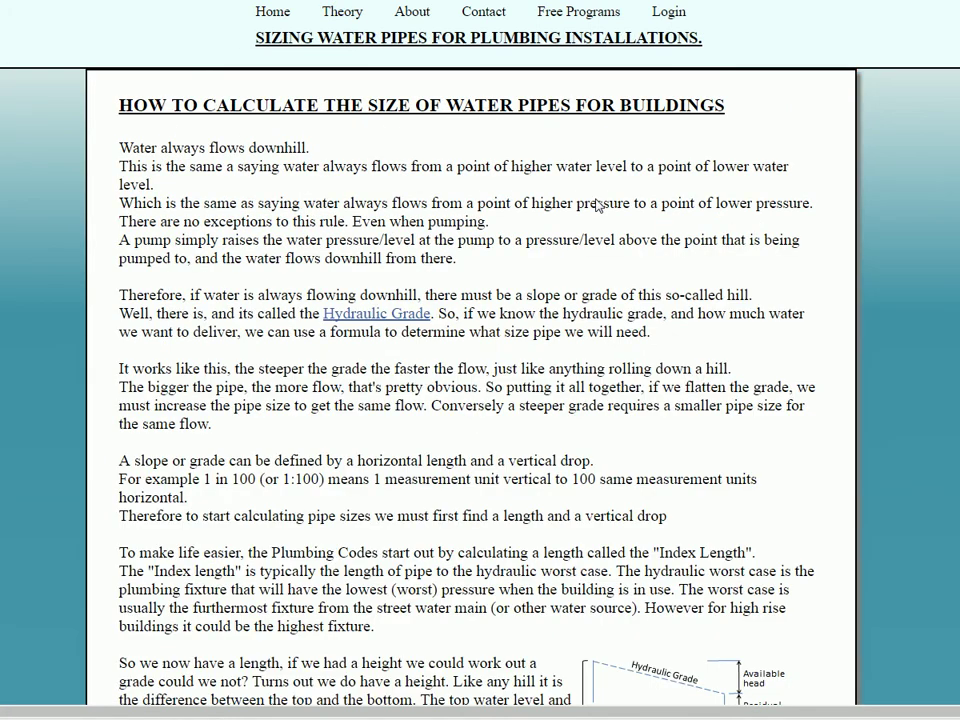
scroll(363, 238, "down", 4)
scroll(405, 335, "down", 7)
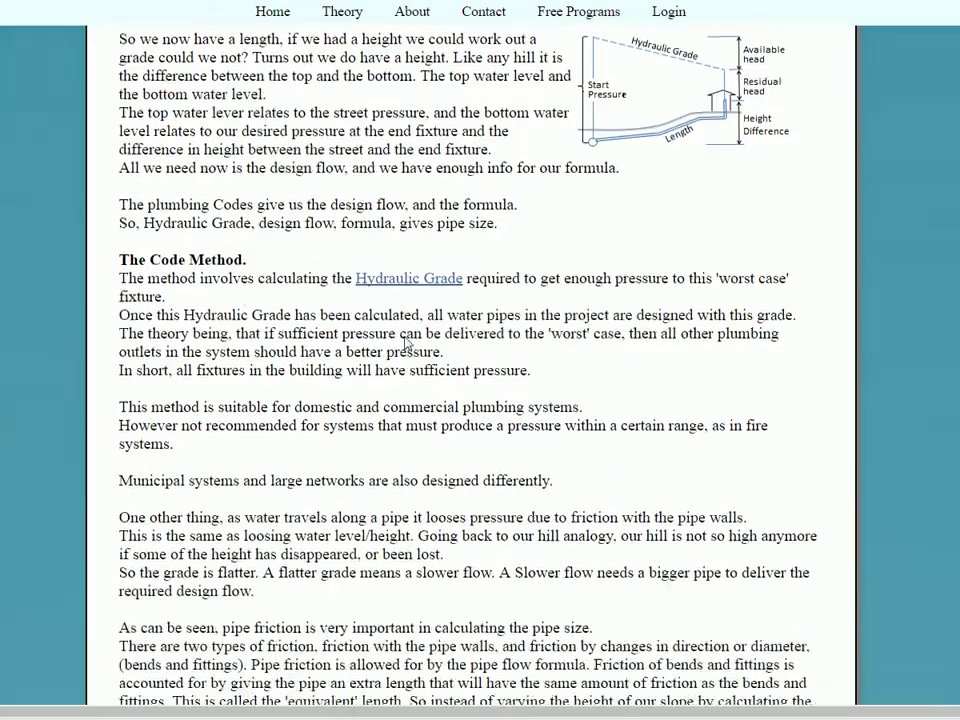
scroll(405, 336, "down", 10)
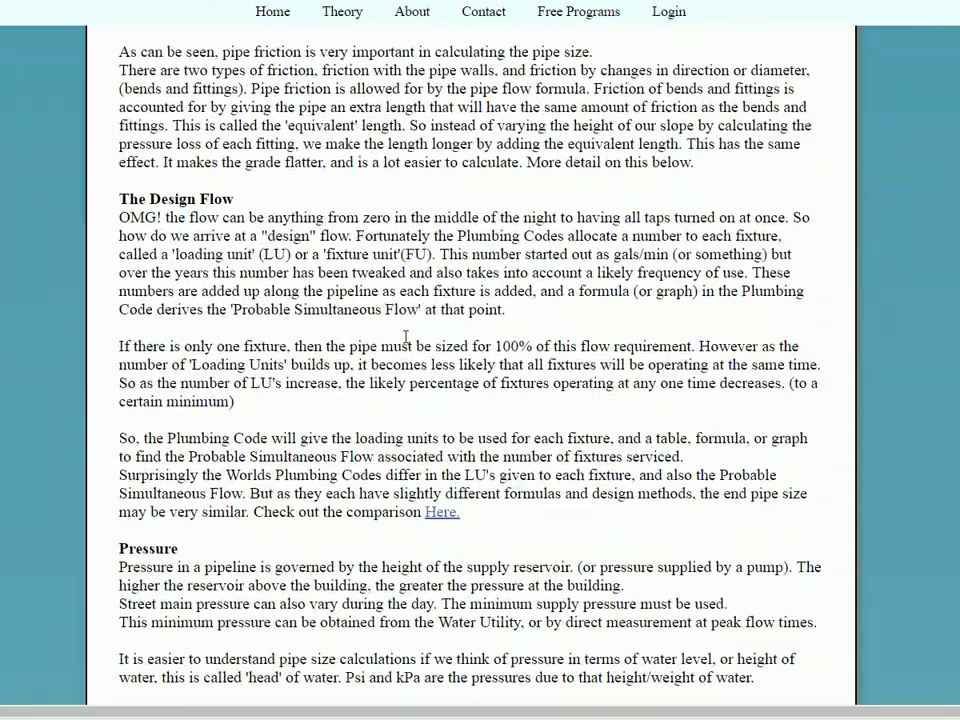
scroll(405, 342, "down", 16)
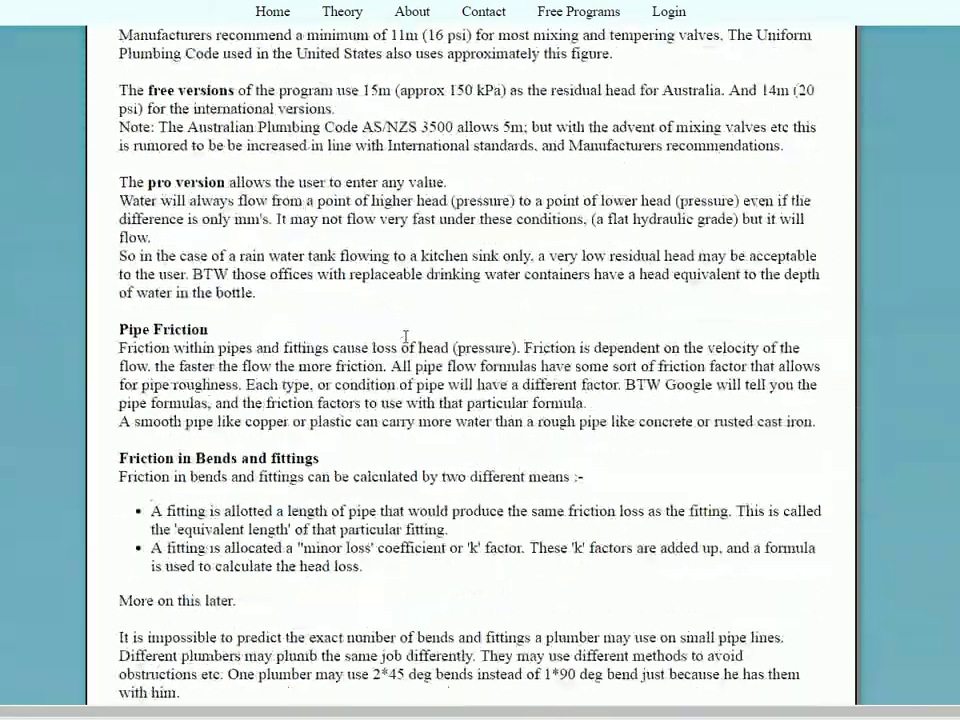
scroll(405, 340, "down", 12)
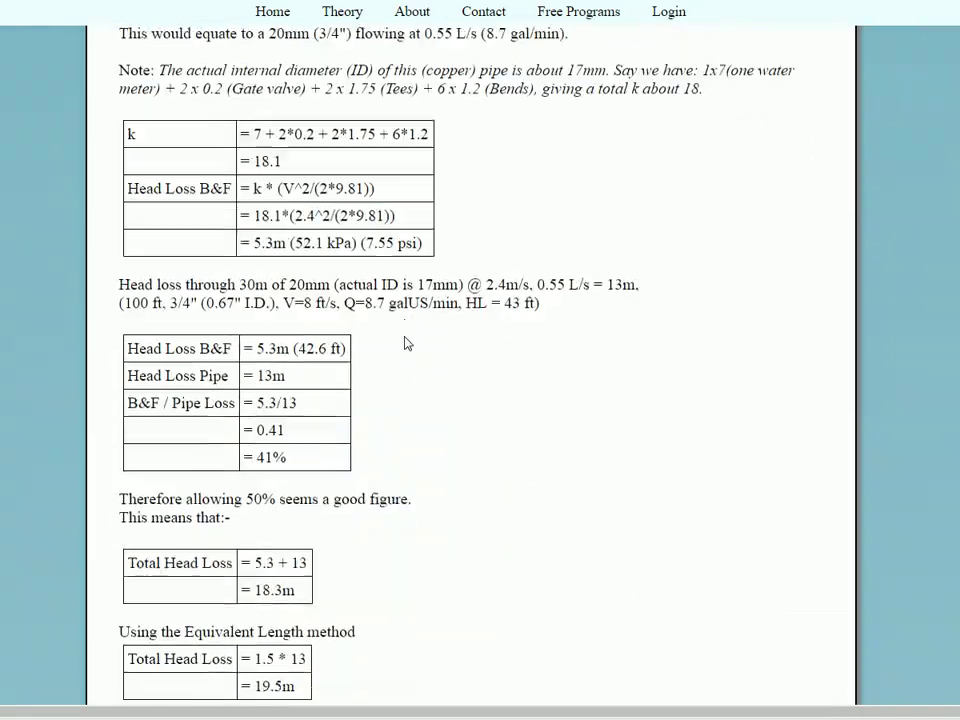
scroll(405, 336, "down", 13)
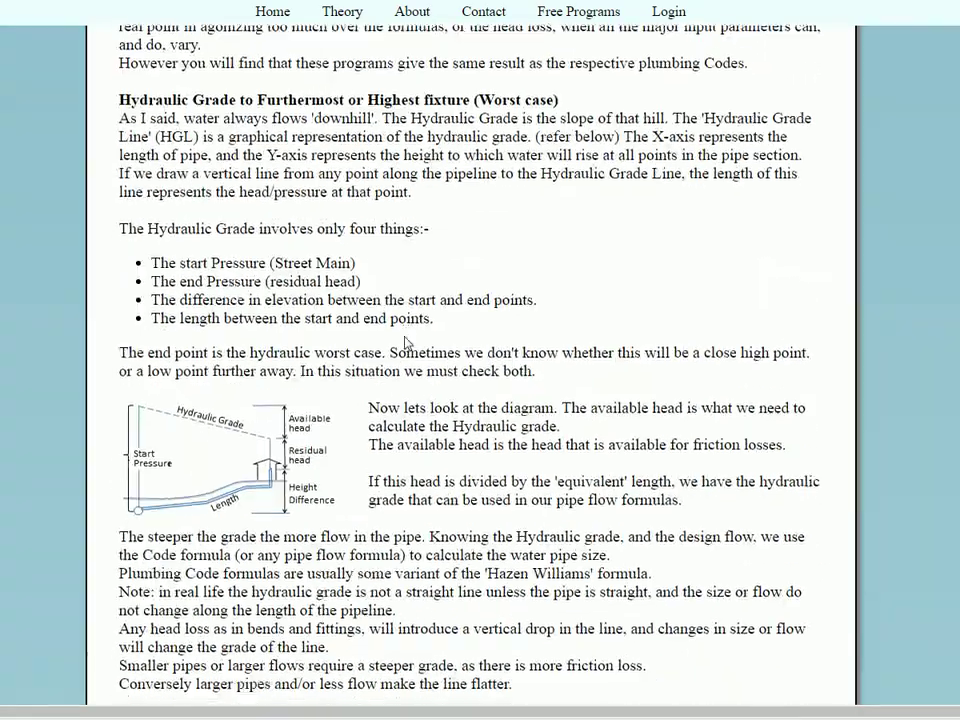
scroll(403, 342, "down", 2)
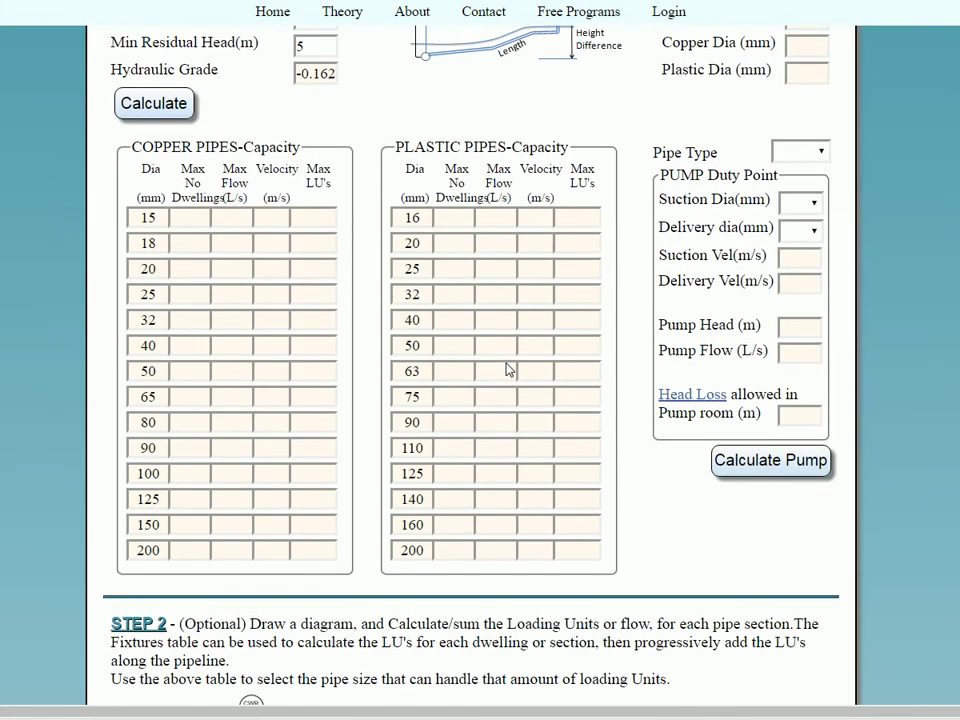
Scroll up to the EXPLANATION text, then back down to the STEP 1 fields
scroll(509, 370, "up", 3)
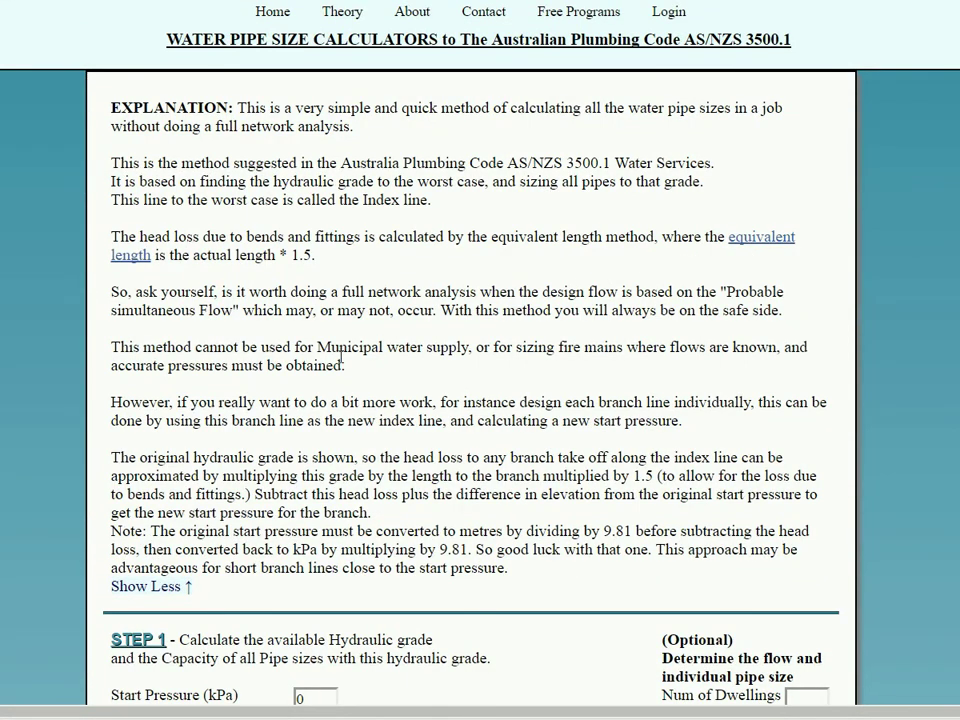
scroll(340, 355, "down", 3)
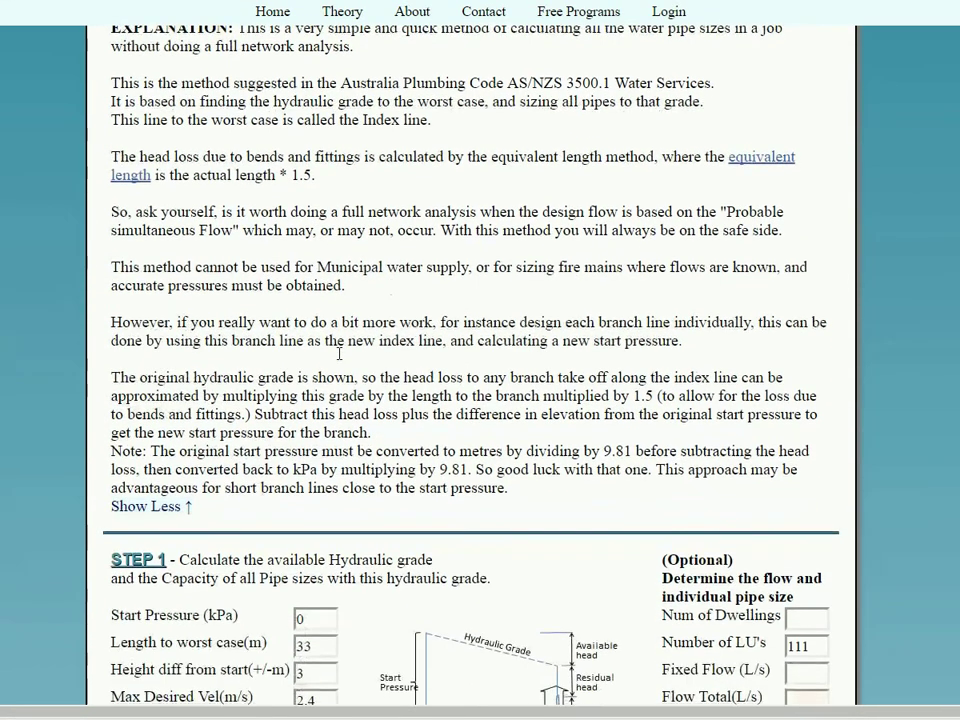